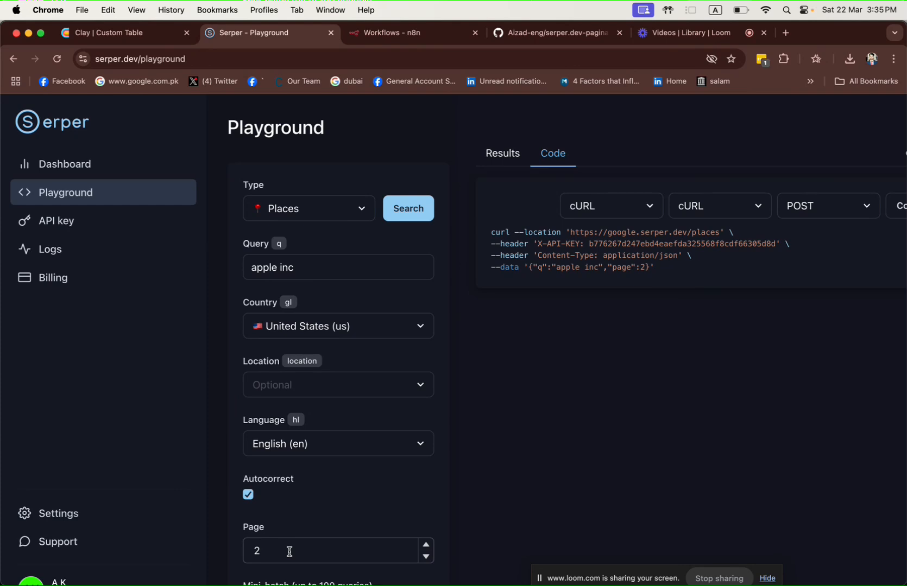
Step: Increase the page number of the Places query for "apple inc" by several pages
{"action": "left_click", "coordinate": [289, 551]}
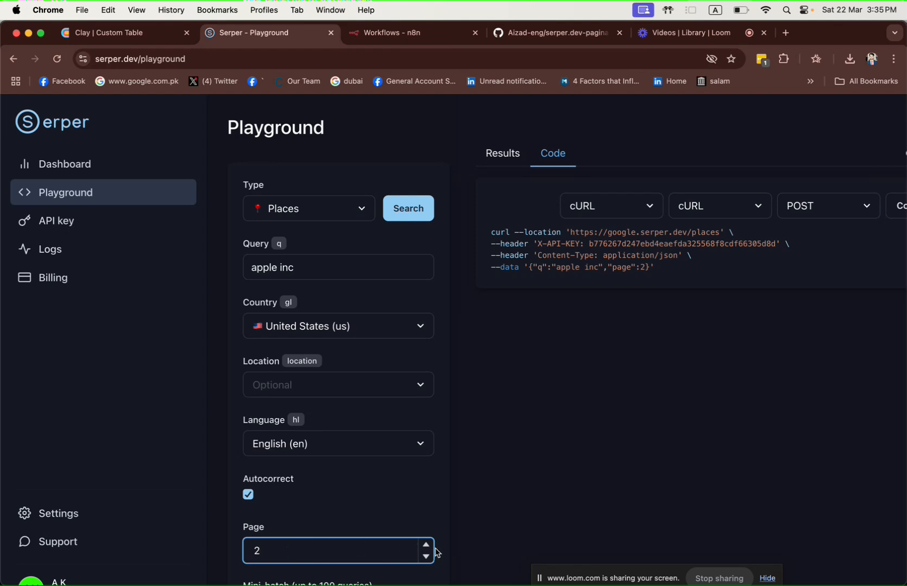
{"action": "left_click", "coordinate": [428, 548]}
{"action": "left_click", "coordinate": [427, 546]}
{"action": "left_click", "coordinate": [427, 547]}
Step: Switch to the serper.dev-pagination-api repository on GitHub and download Places_API_pagination_template.json
{"action": "left_click", "coordinate": [148, 37]}
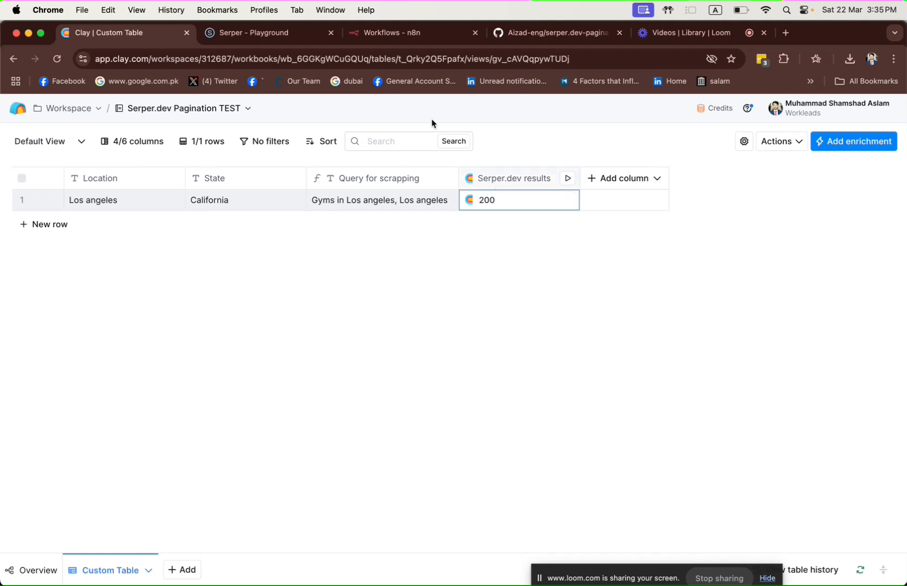
{"action": "left_click", "coordinate": [550, 29]}
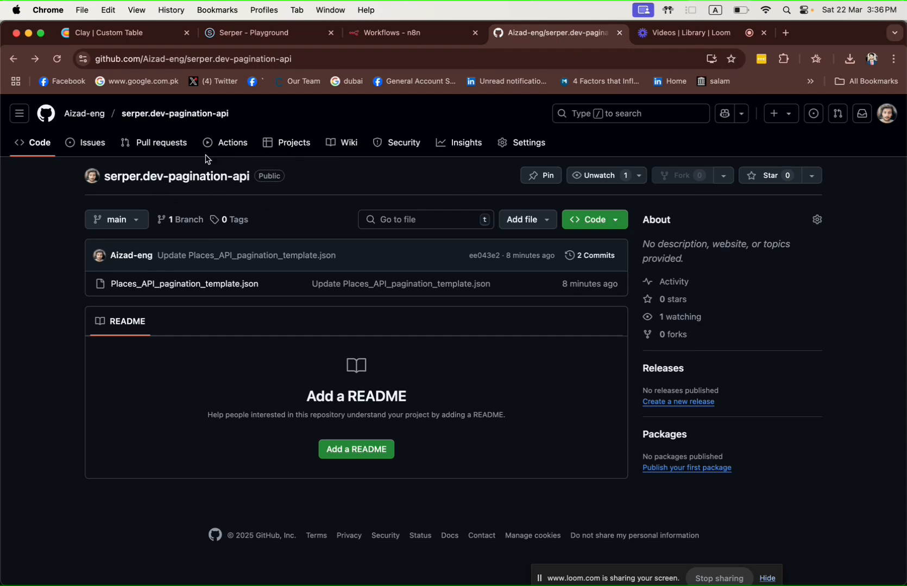
{"action": "left_click", "coordinate": [198, 292]}
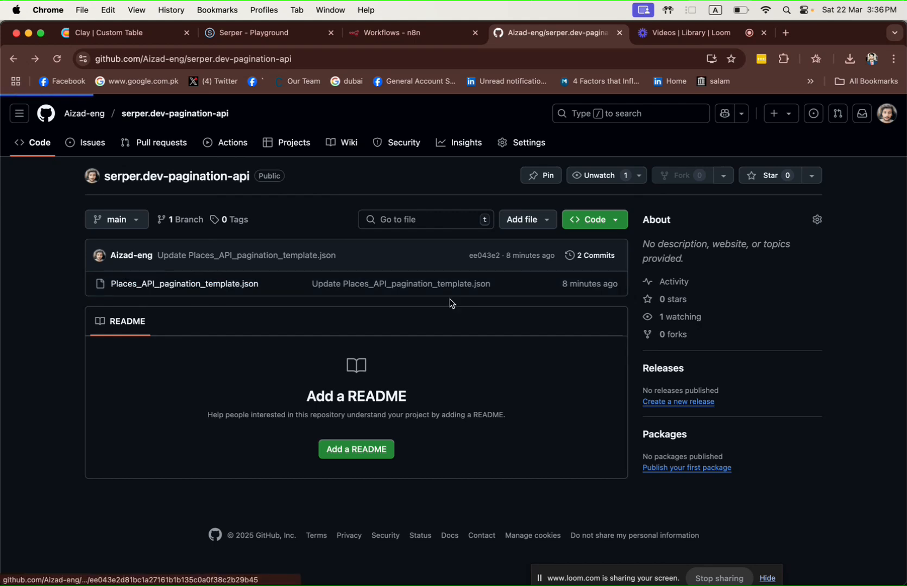
{"action": "left_click", "coordinate": [886, 177]}
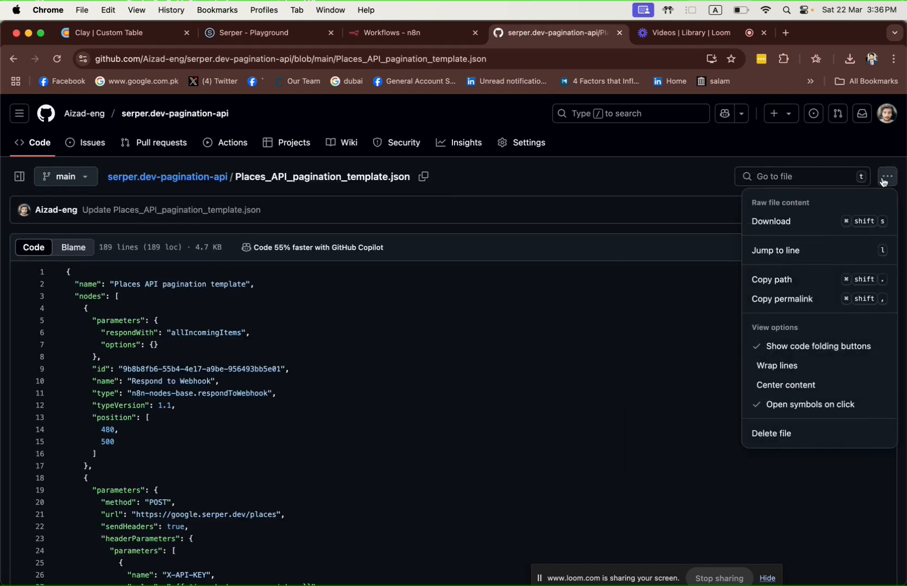
{"action": "left_click", "coordinate": [796, 220]}
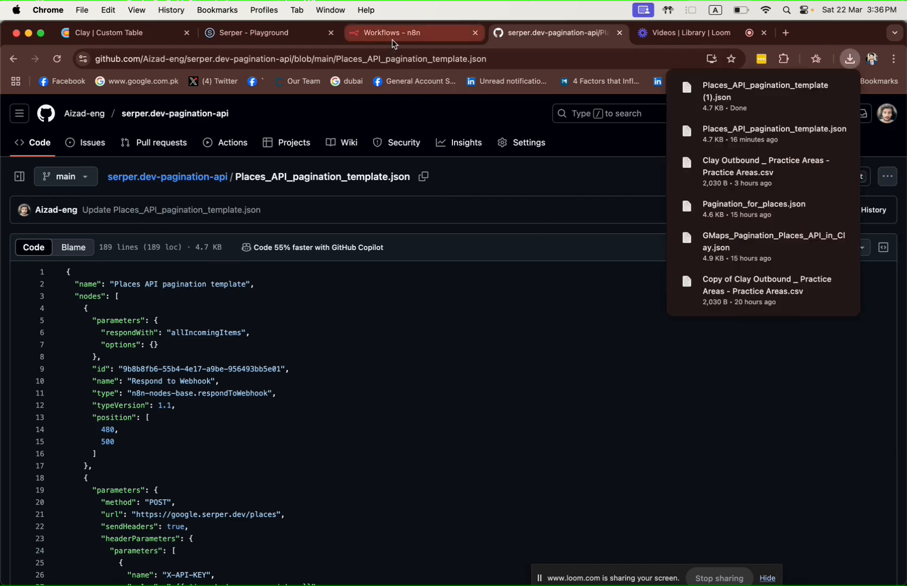
Step: Open n8n.io in a new browser tab and look over its homepage and sign-up options
{"action": "left_click", "coordinate": [394, 36]}
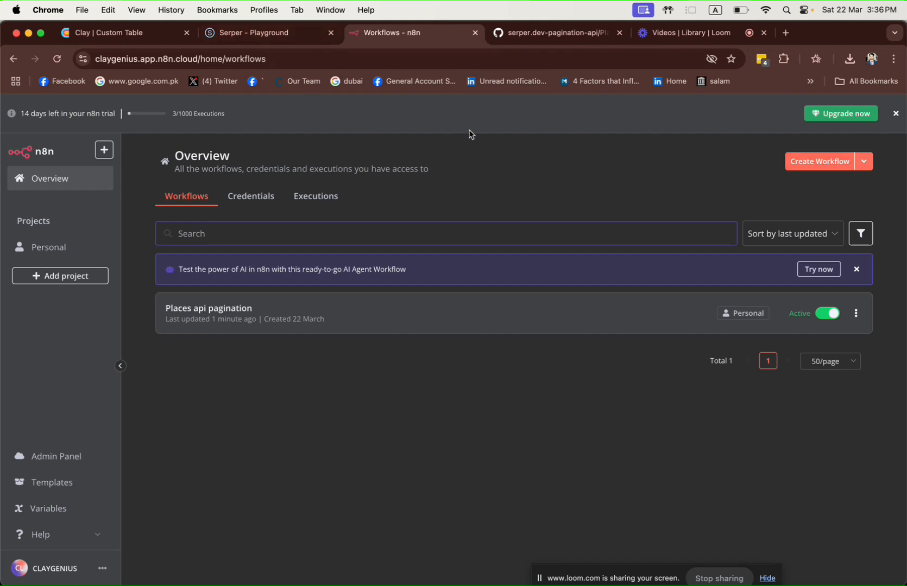
{"action": "left_click", "coordinate": [785, 33]}
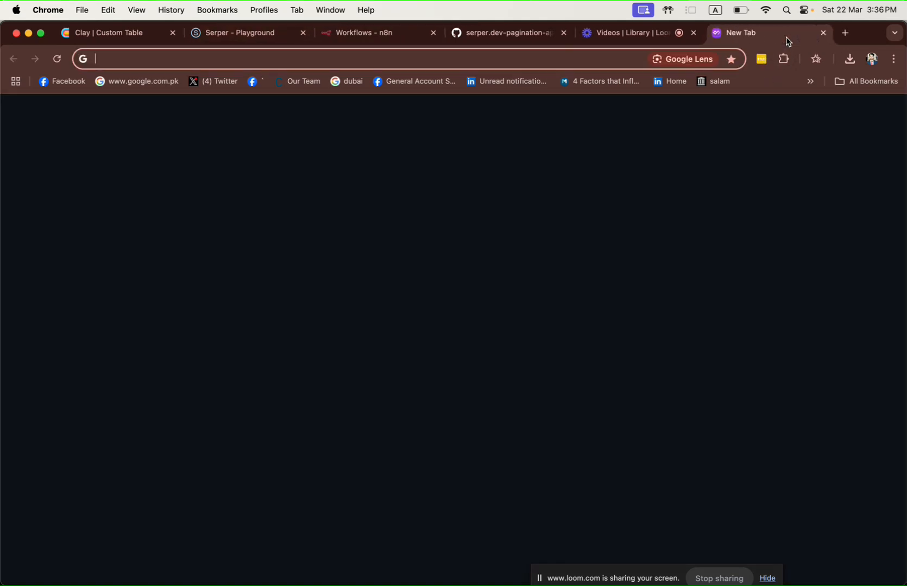
{"action": "type", "text": "n8n.io"}
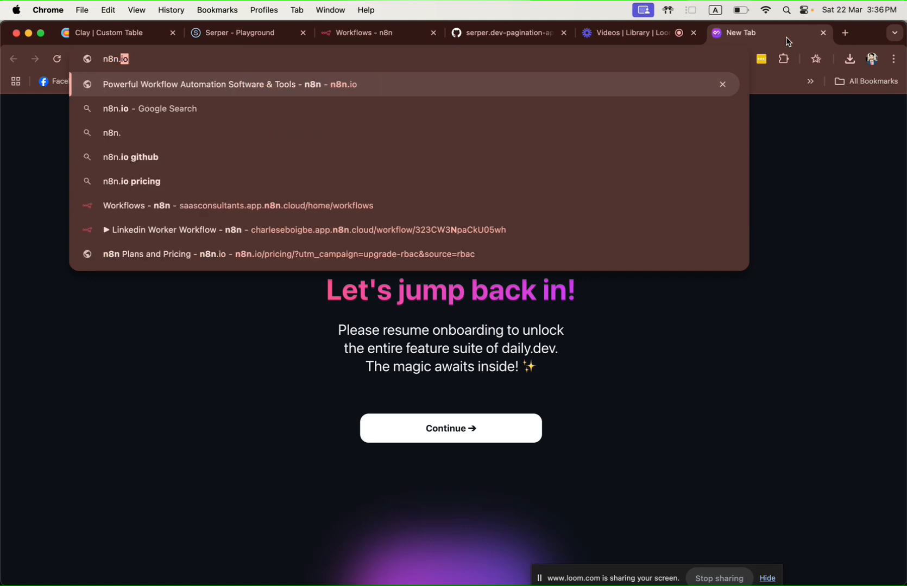
{"action": "key", "text": "Return"}
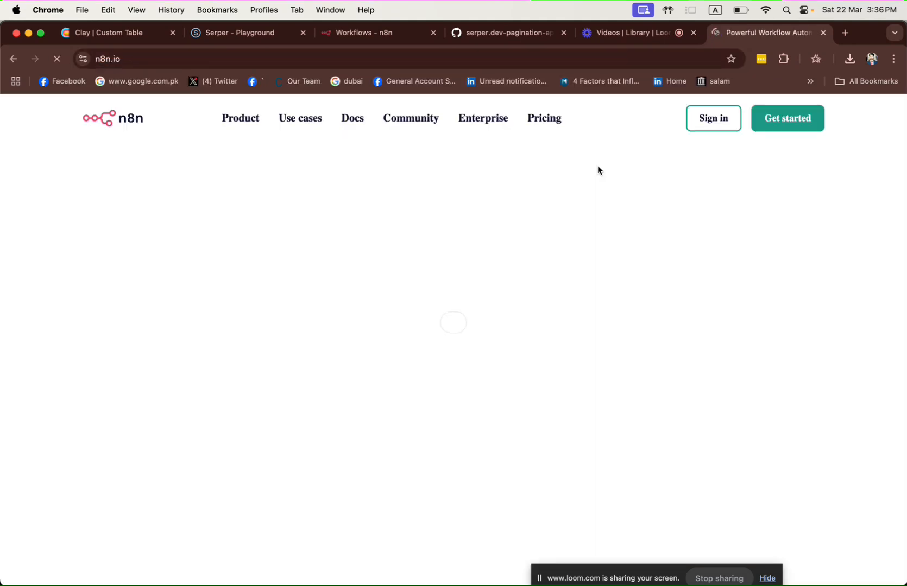
{"action": "scroll", "coordinate": [473, 198], "scroll_direction": "down", "scroll_amount": 1}
{"action": "scroll", "coordinate": [676, 156], "scroll_direction": "up", "scroll_amount": 1}
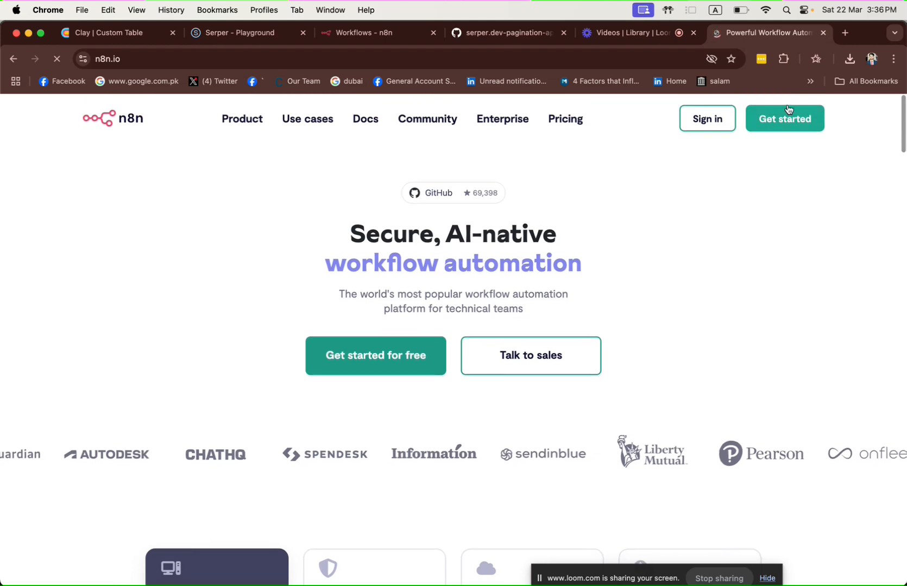
{"action": "scroll", "coordinate": [779, 160], "scroll_direction": "down", "scroll_amount": 3}
{"action": "scroll", "coordinate": [779, 163], "scroll_direction": "up", "scroll_amount": 3}
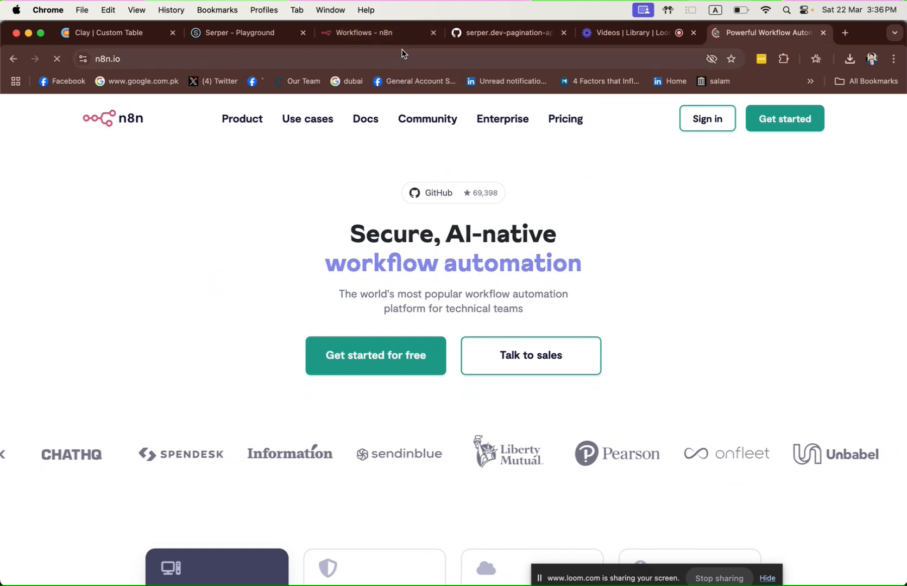
Step: In the n8n workspace, create a new workflow and import the downloaded Places API pagination template file into it
{"action": "left_click", "coordinate": [375, 35]}
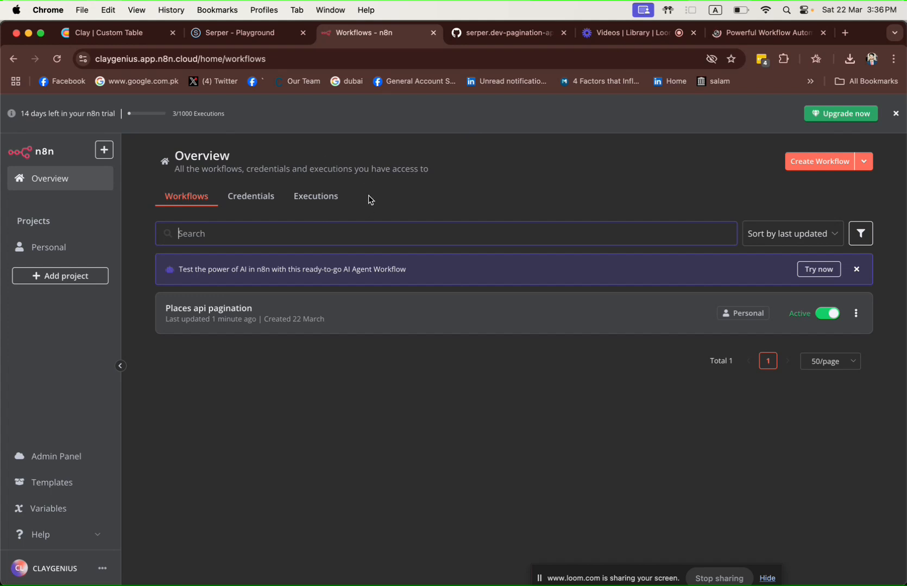
{"action": "left_click", "coordinate": [801, 164]}
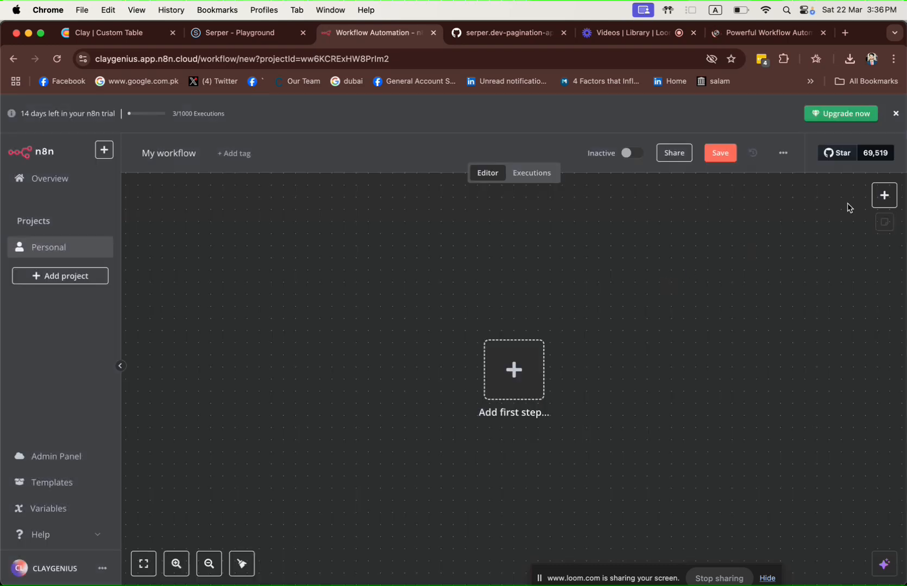
{"action": "left_click", "coordinate": [877, 203]}
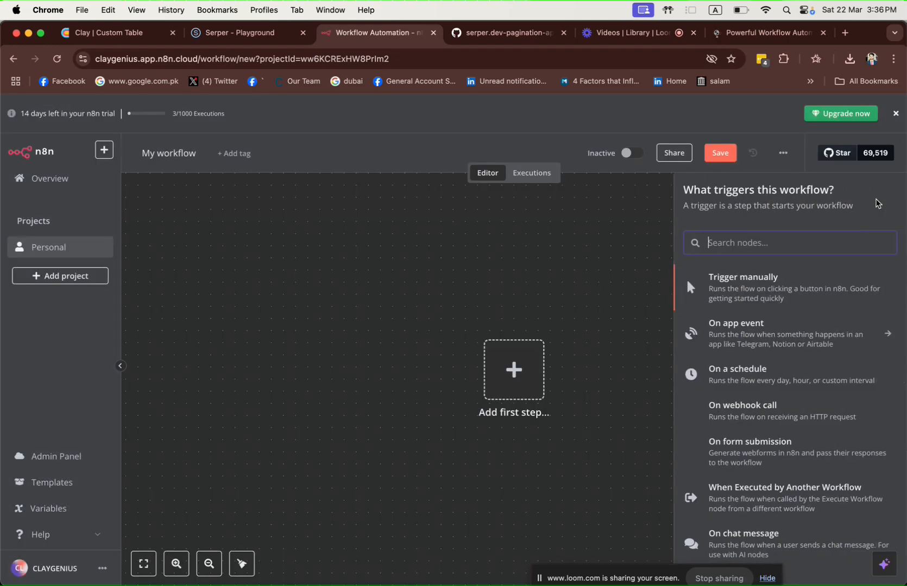
{"action": "left_click", "coordinate": [513, 314]}
{"action": "left_click", "coordinate": [784, 155]}
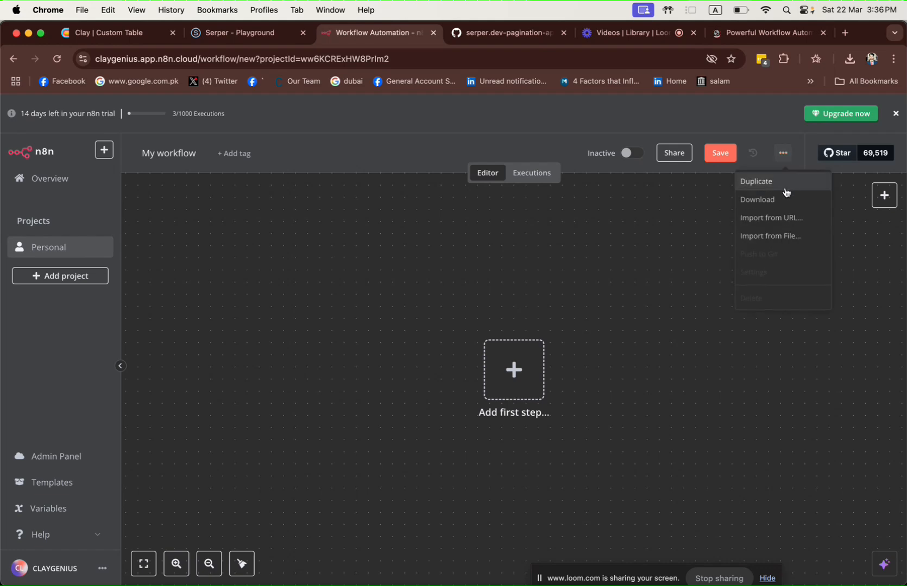
{"action": "left_click", "coordinate": [769, 236]}
{"action": "double_click", "coordinate": [476, 236]}
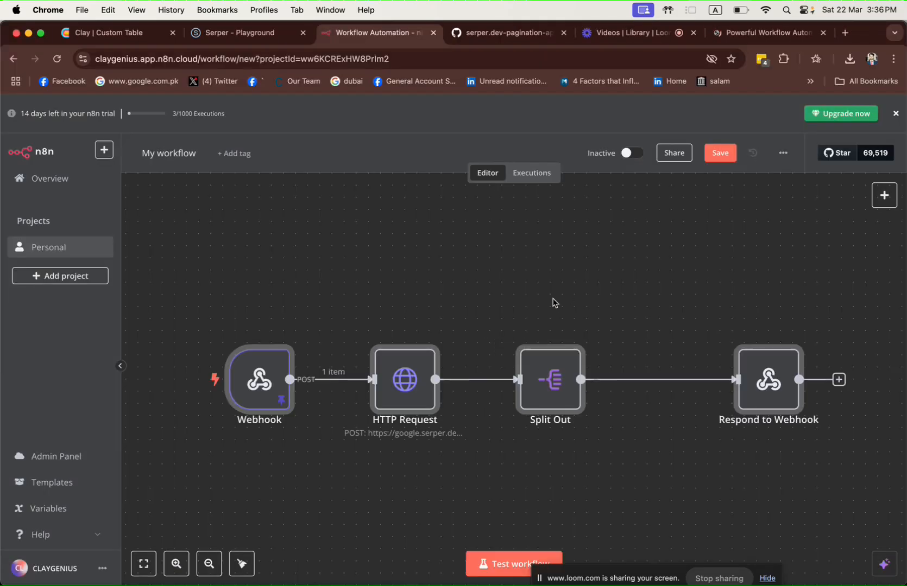
Step: Save the imported workflow, activate it and dismiss the activation notice
{"action": "scroll", "coordinate": [552, 298], "scroll_direction": "right", "scroll_amount": 1}
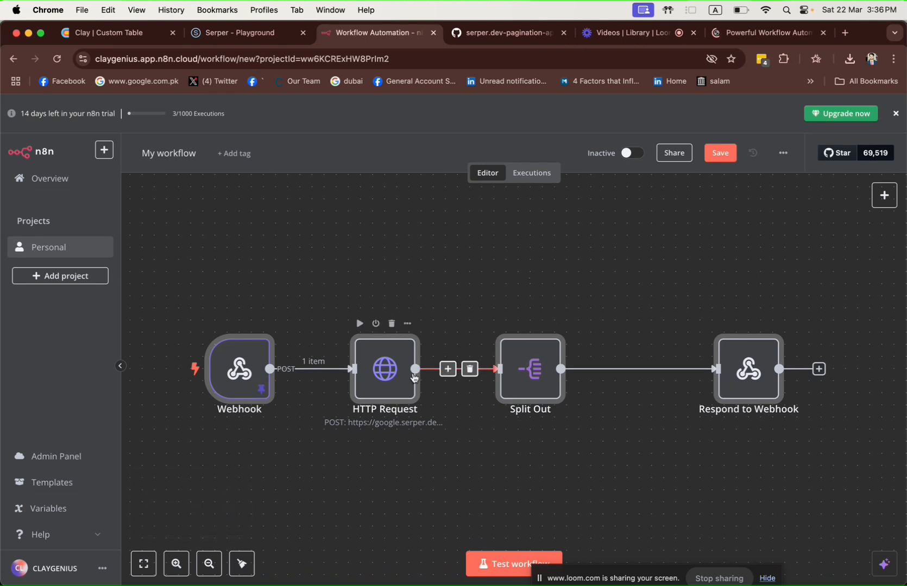
{"action": "left_click", "coordinate": [720, 155]}
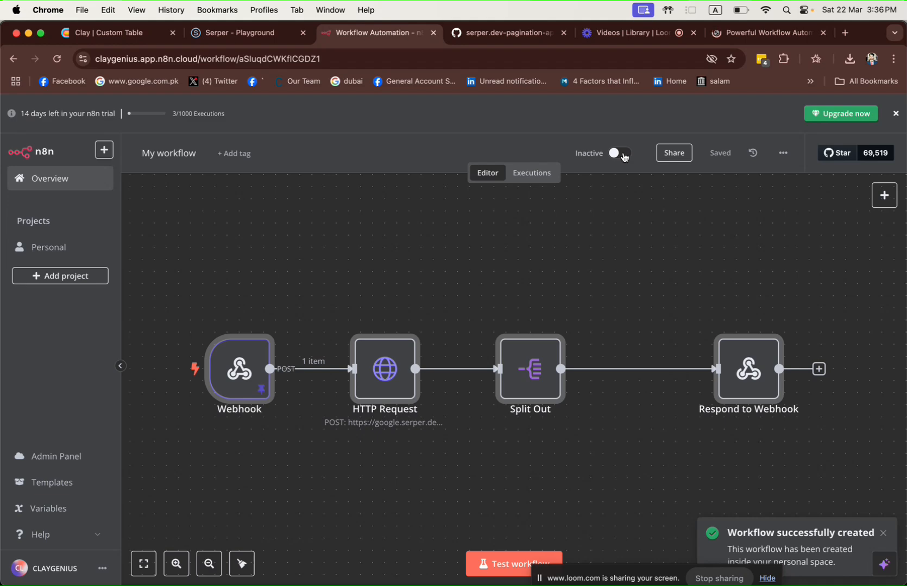
{"action": "left_click", "coordinate": [621, 154]}
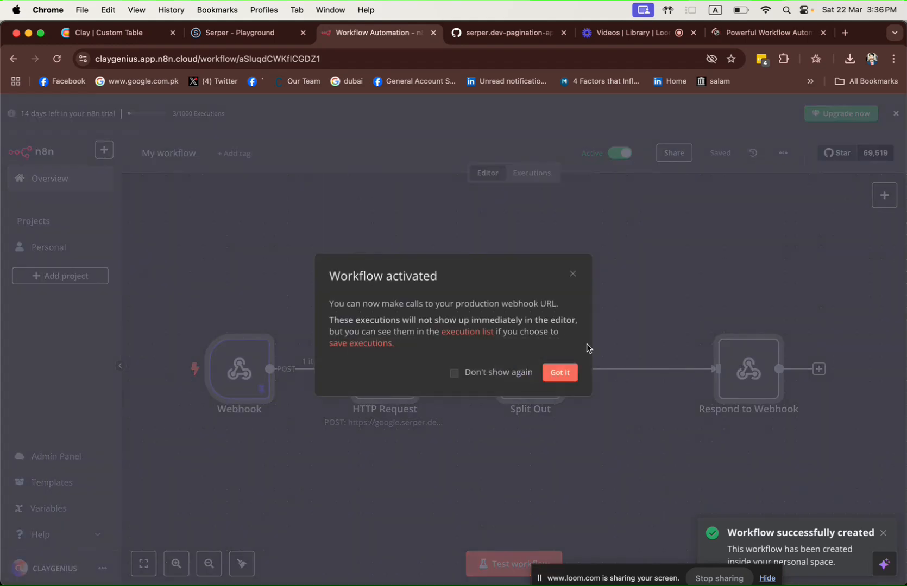
{"action": "left_click", "coordinate": [570, 375]}
{"action": "scroll", "coordinate": [500, 252], "scroll_direction": "down", "scroll_amount": 1}
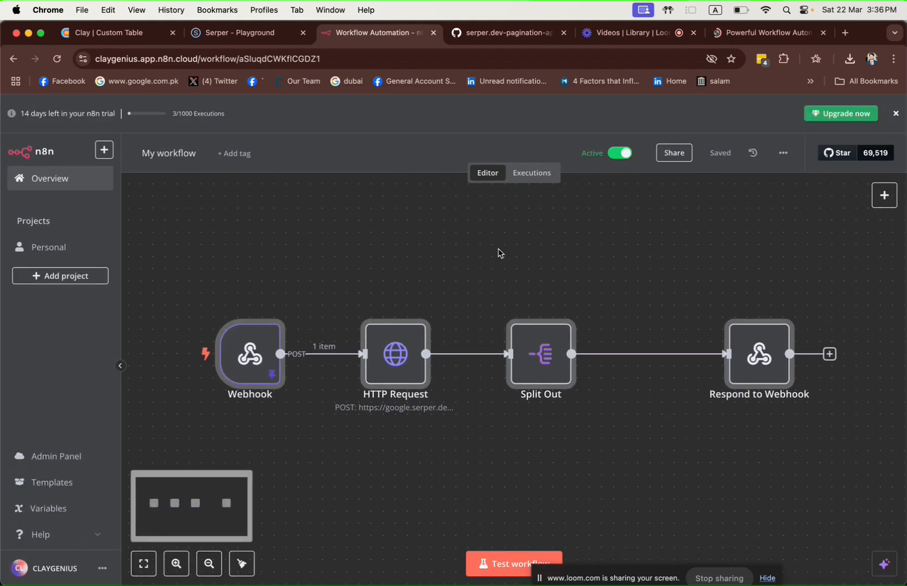
Step: Copy the production URL of the Webhook node and return to the workflow canvas
{"action": "mouse_move", "coordinate": [250, 365]}
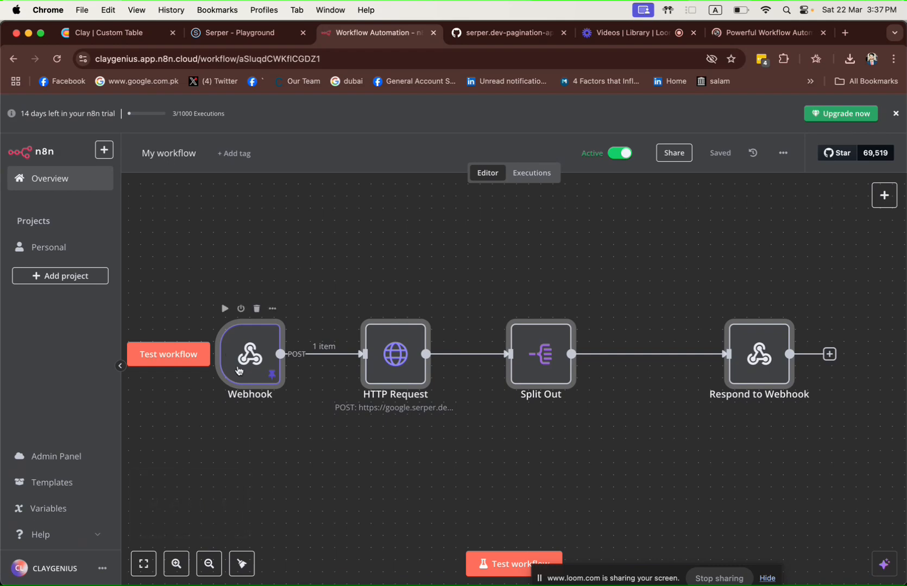
{"action": "double_click", "coordinate": [251, 340]}
{"action": "left_click", "coordinate": [337, 195]}
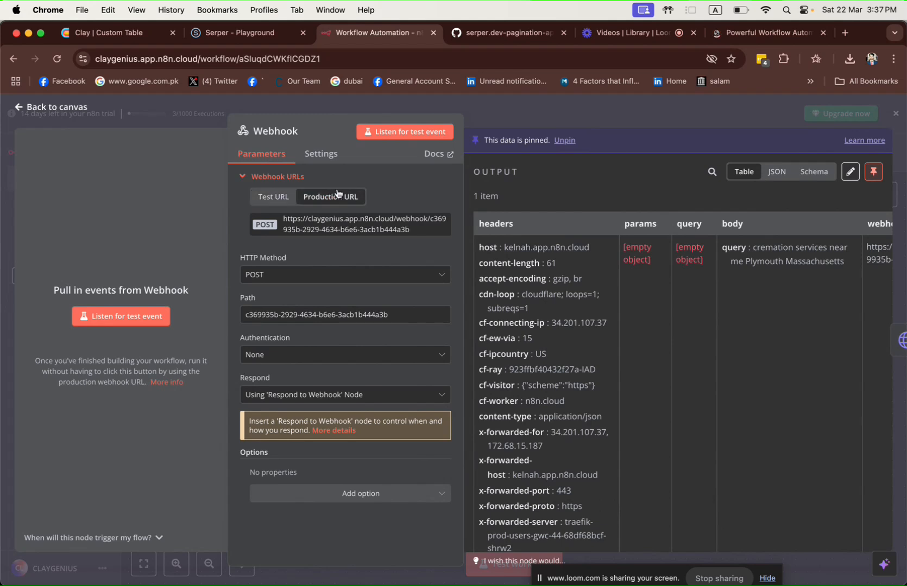
{"action": "left_click", "coordinate": [344, 227]}
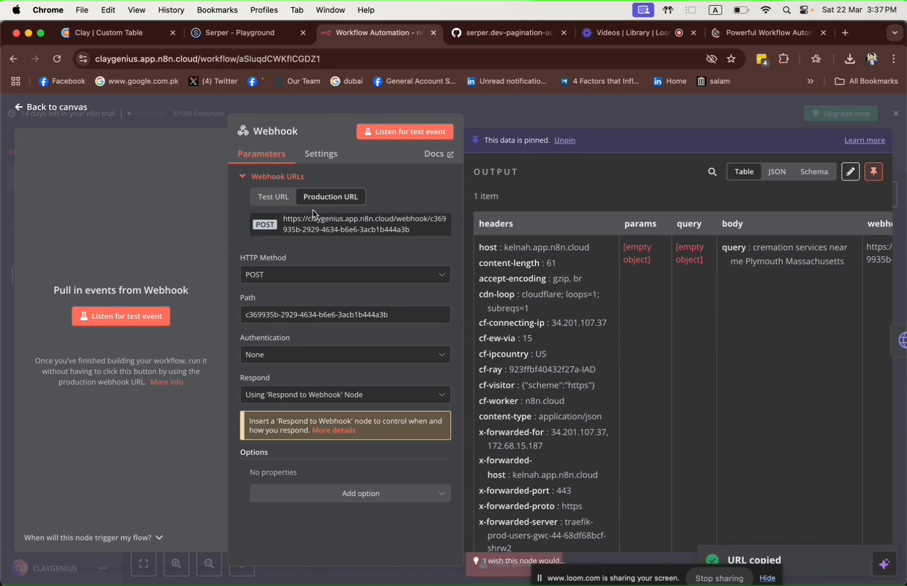
{"action": "left_click", "coordinate": [194, 109]}
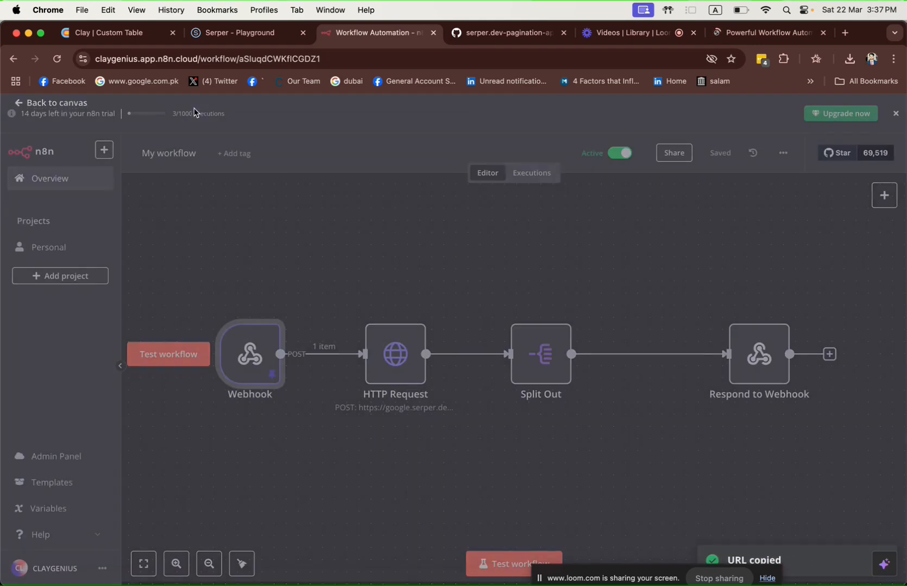
Step: Switch to the Clay table and add an HTTP API enrichment as a new column, finding it with the search "http"
{"action": "left_click", "coordinate": [138, 38]}
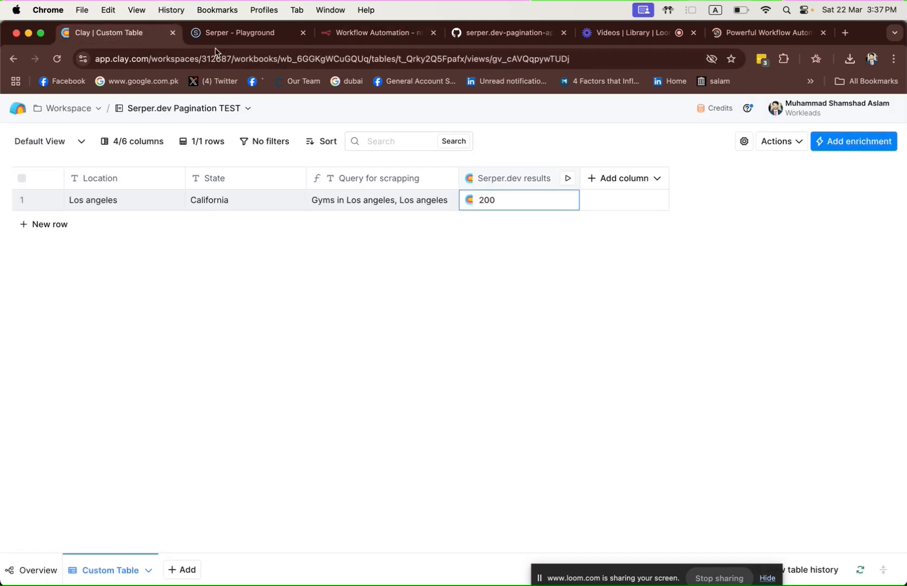
{"action": "left_click", "coordinate": [533, 185]}
{"action": "left_click", "coordinate": [651, 185]}
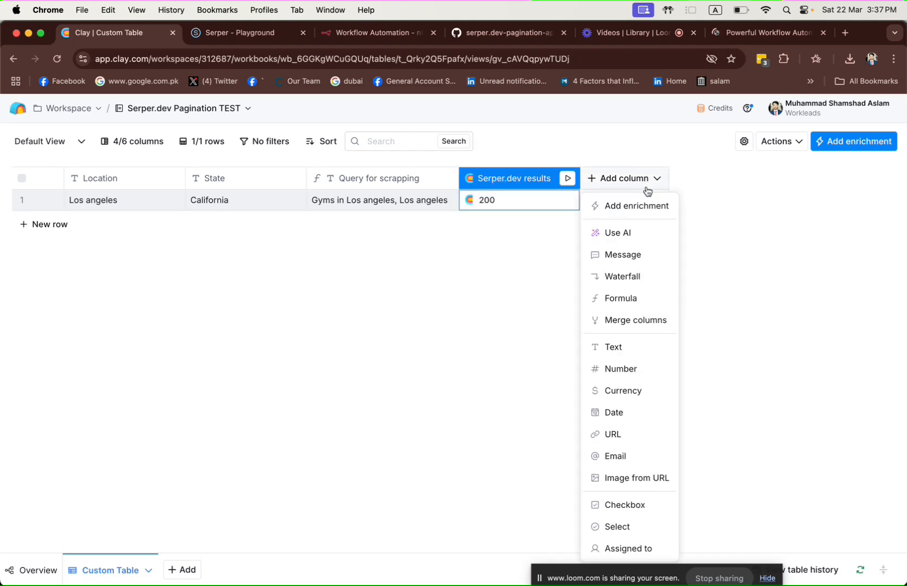
{"action": "left_click", "coordinate": [651, 205]}
{"action": "type", "text": "http"}
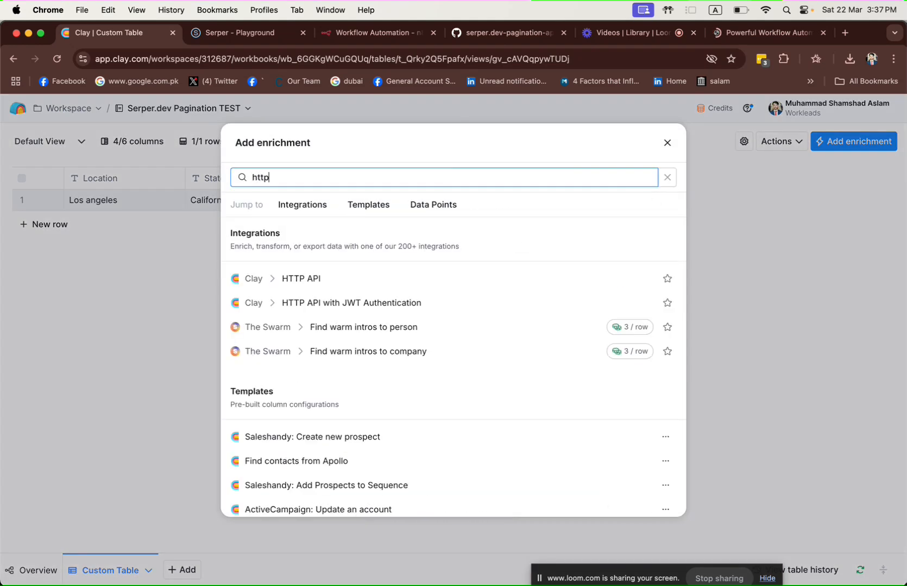
{"action": "left_click", "coordinate": [411, 278]}
Step: Set the HTTP API method to POST and paste the copied webhook production URL as the endpoint
{"action": "scroll", "coordinate": [702, 316], "scroll_direction": "down", "scroll_amount": 3}
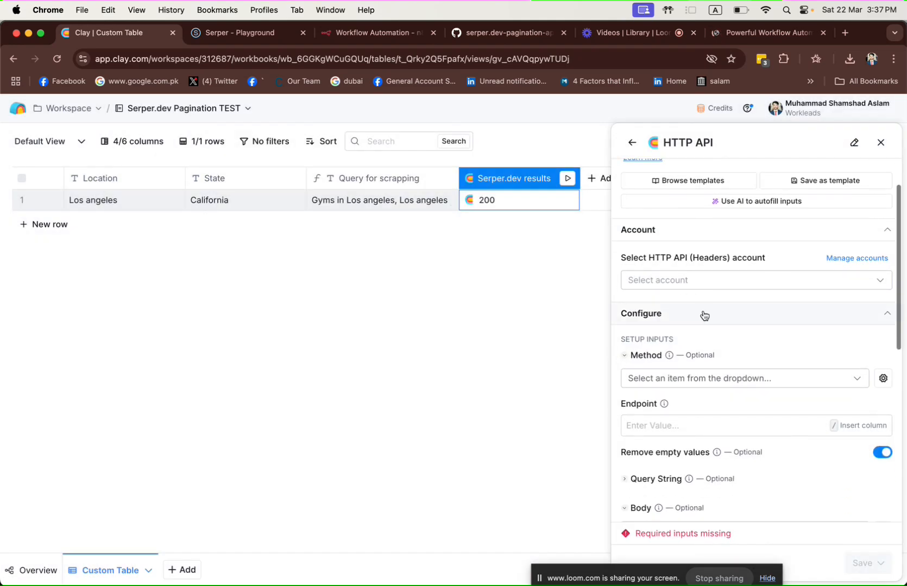
{"action": "left_click", "coordinate": [731, 312]}
{"action": "left_click", "coordinate": [670, 357]}
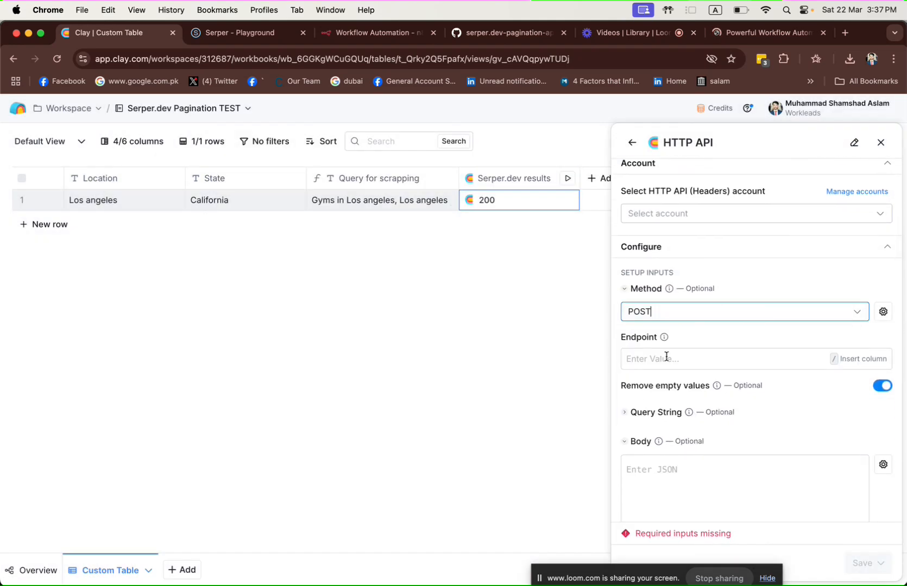
{"action": "scroll", "coordinate": [666, 356], "scroll_direction": "down", "scroll_amount": 2}
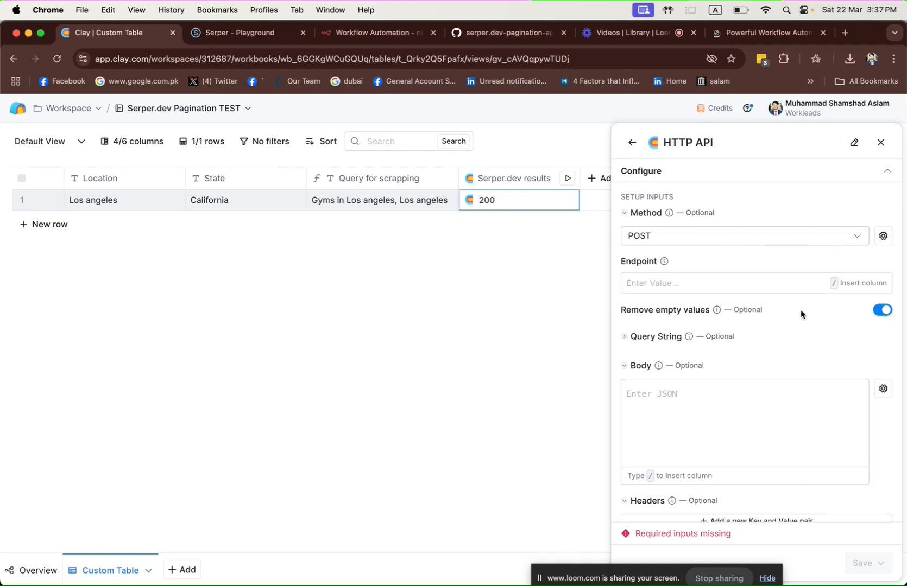
{"action": "left_click", "coordinate": [768, 287]}
{"action": "key", "text": "super+v"}
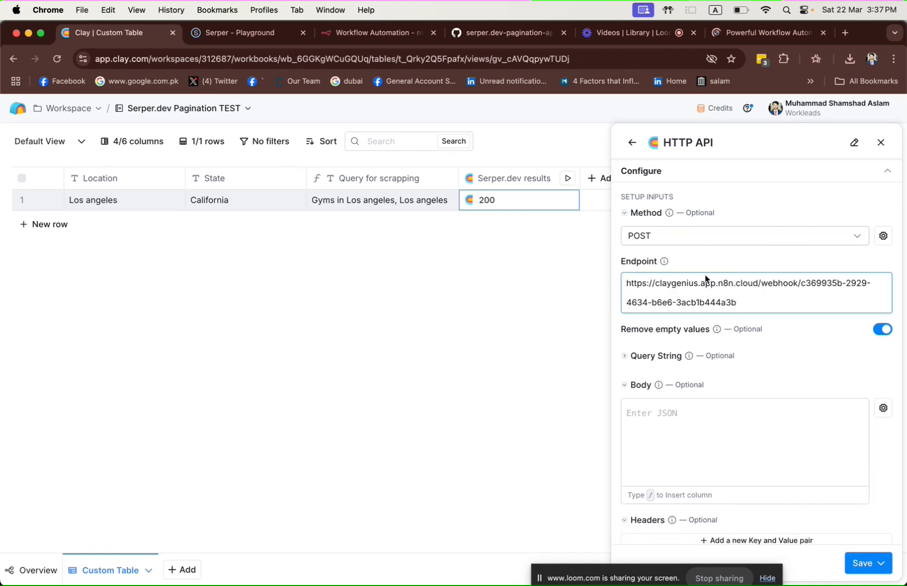
Step: Start the JSON request body with a "query" key mapped to the Query for scrapping column
{"action": "scroll", "coordinate": [705, 366], "scroll_direction": "down", "scroll_amount": 3}
{"action": "left_click", "coordinate": [724, 310]}
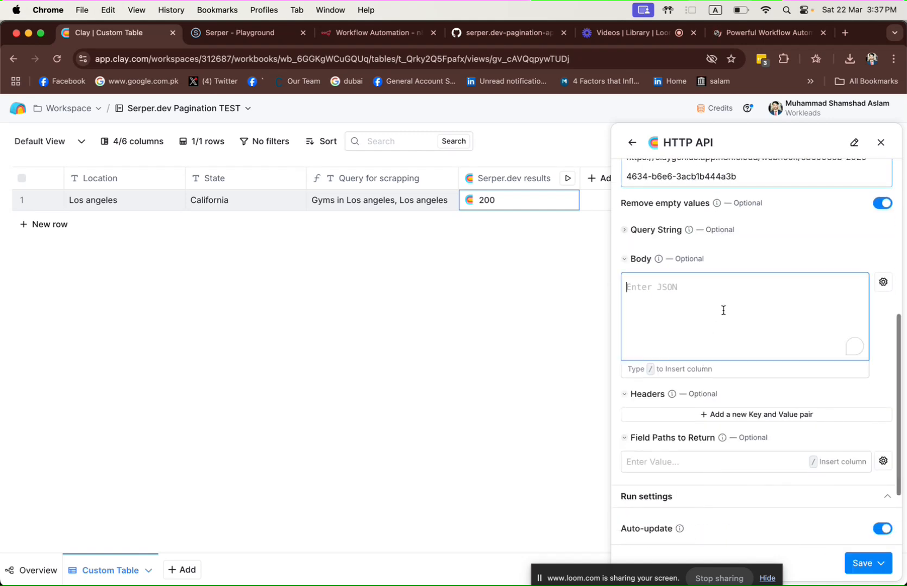
{"action": "type", "text": "{"}
{"action": "key", "text": "Return"}
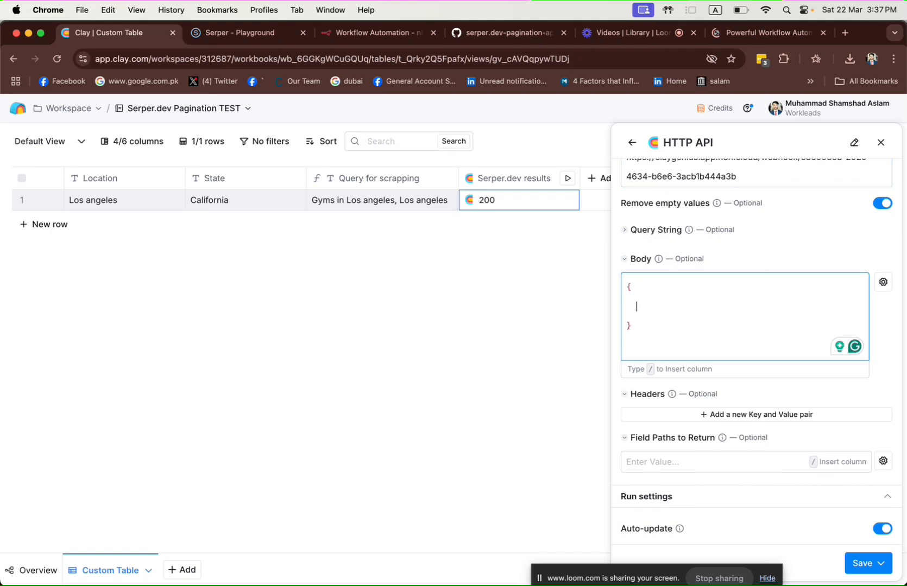
{"action": "type", "text": "\"query\":\"/"}
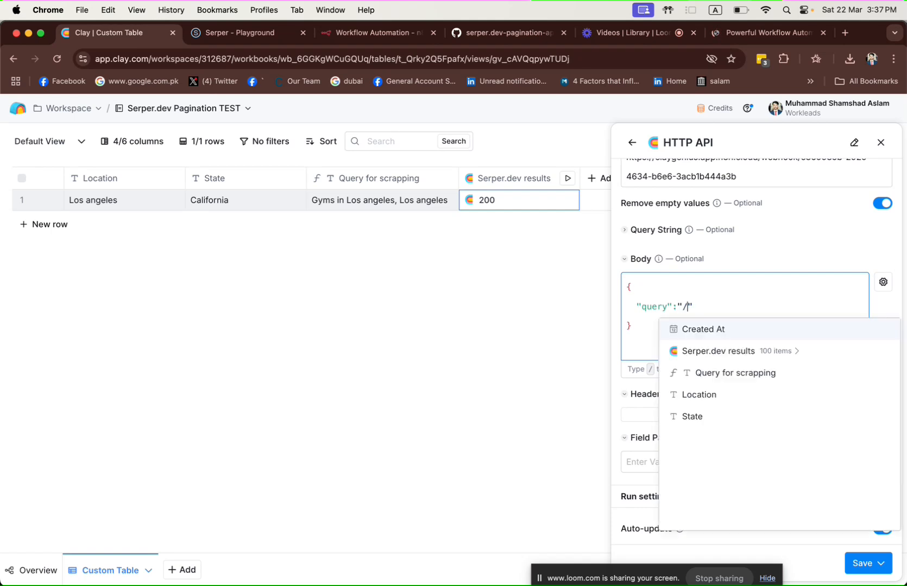
{"action": "left_click", "coordinate": [739, 381]}
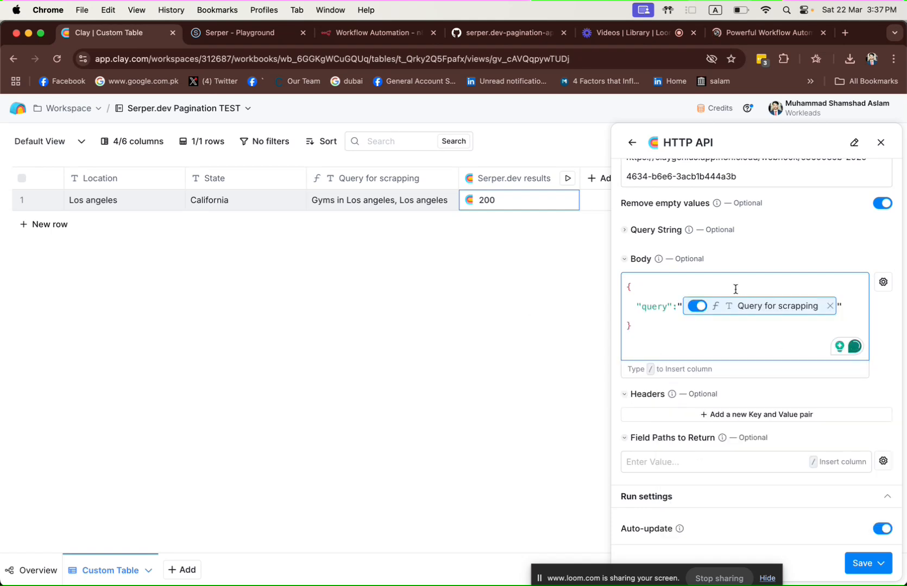
Step: Add a "serper_api_key" key with an empty string value to the JSON body
{"action": "type", "text": ","}
{"action": "key", "text": "Return"}
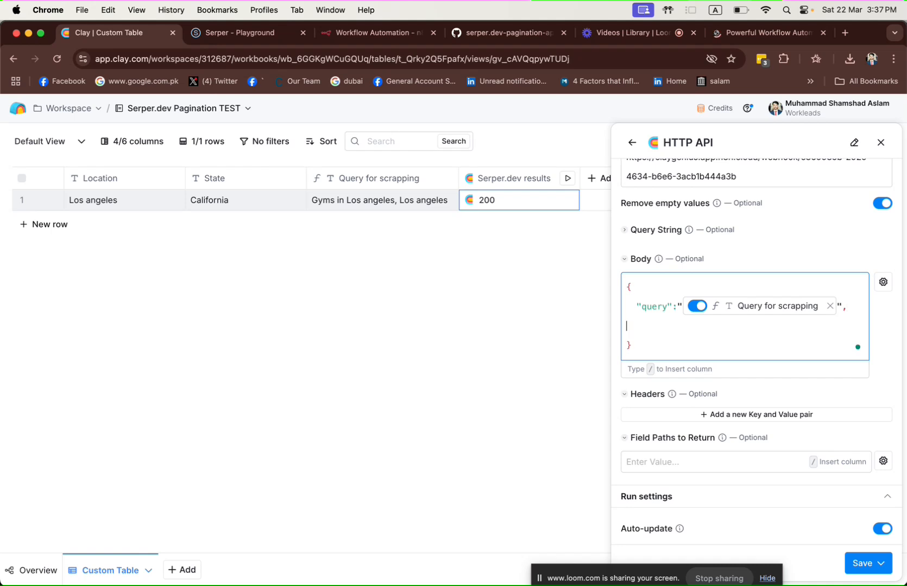
{"action": "type", "text": "\"serpe"}
{"action": "type", "text": "r_api_l"}
{"action": "type", "text": "ey"}
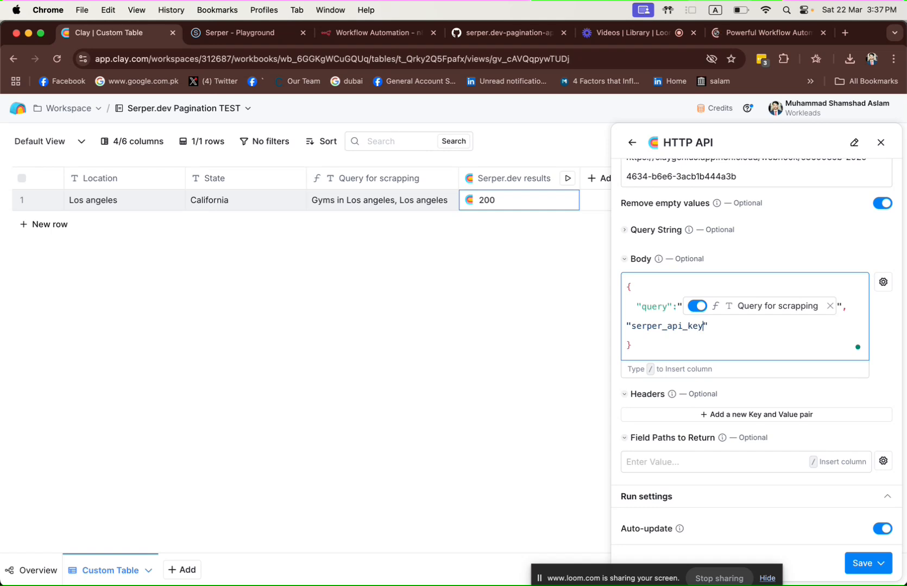
{"action": "type", "text": "\":\""}
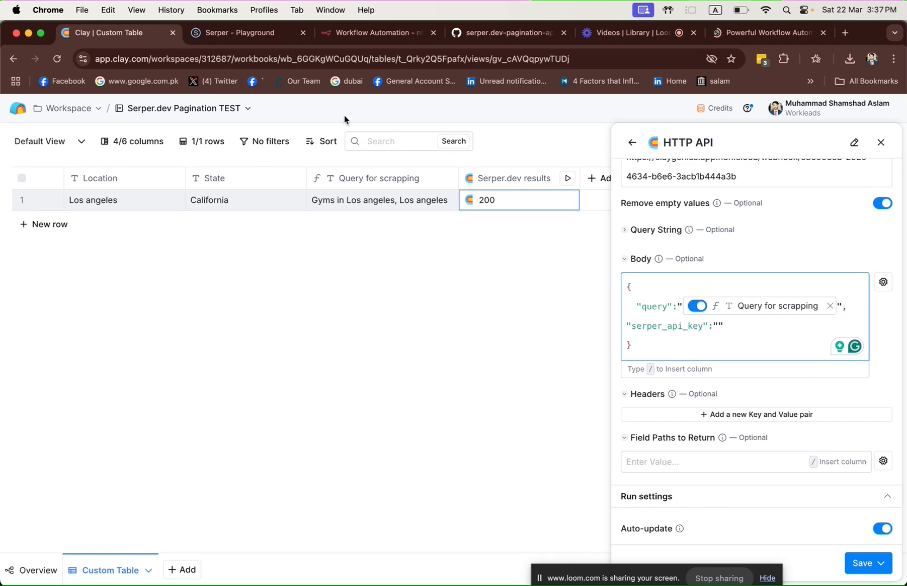
Step: Copy the API key from the Serper playground's code sample and paste it as the "serper_api_key" value in the Clay request body
{"action": "left_click", "coordinate": [237, 39]}
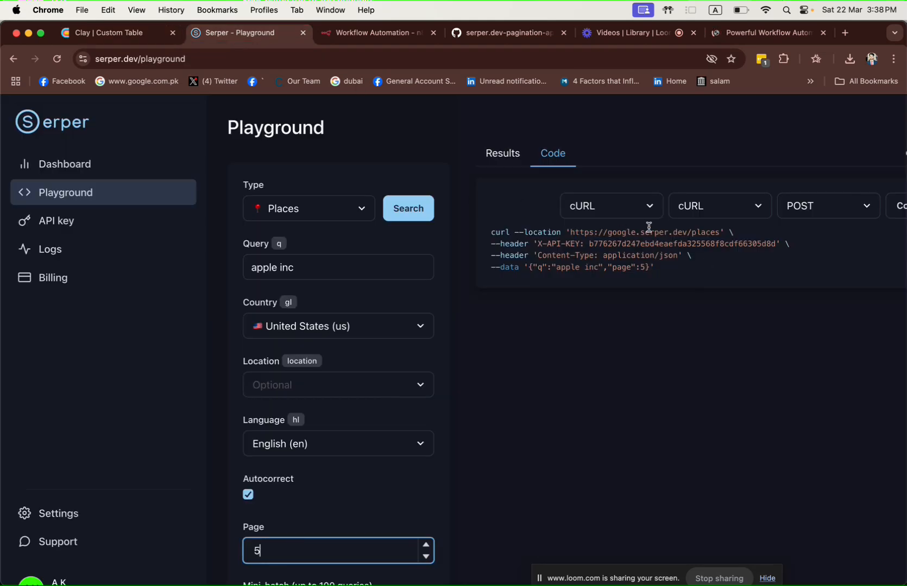
{"action": "left_click_drag", "start_coordinate": [590, 243], "coordinate": [775, 244]}
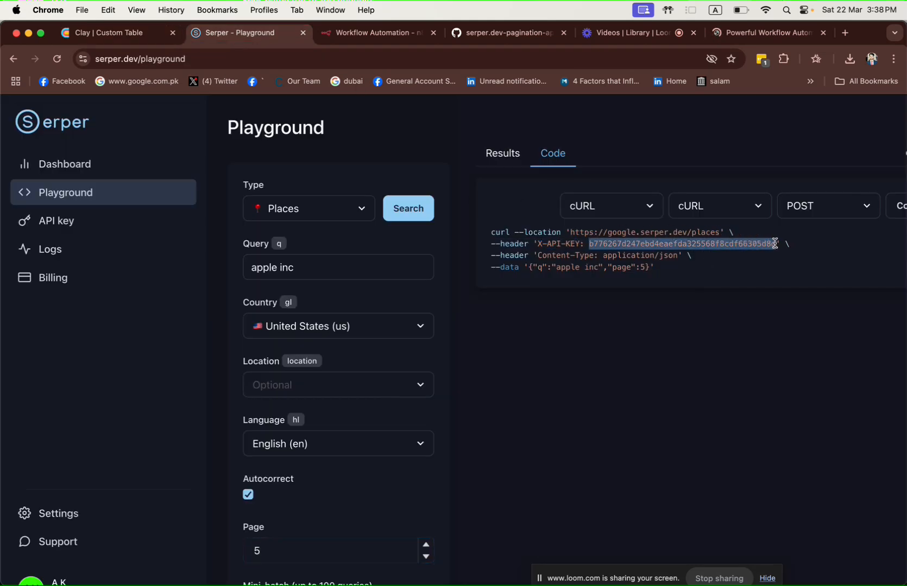
{"action": "key", "text": "super+c"}
{"action": "left_click", "coordinate": [103, 33]}
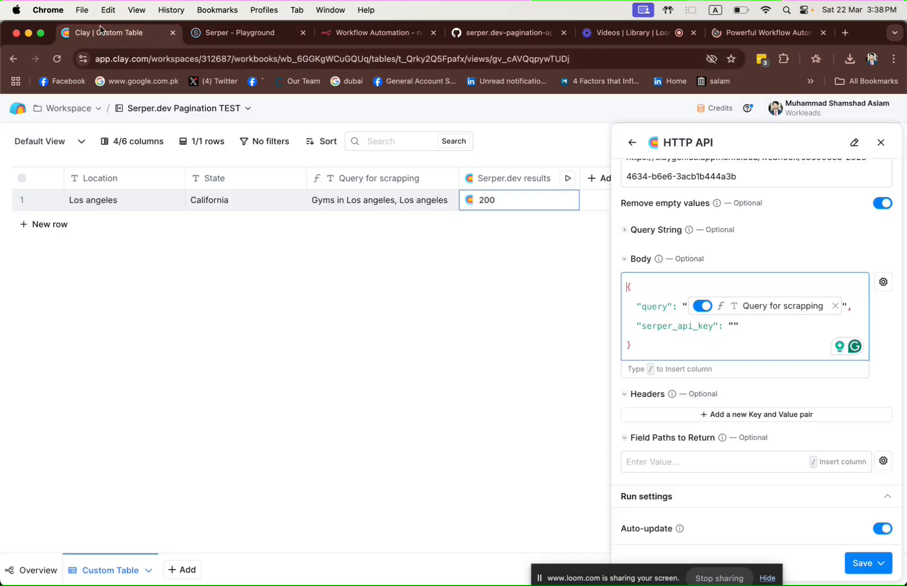
{"action": "left_click", "coordinate": [733, 327]}
{"action": "key", "text": "super+v"}
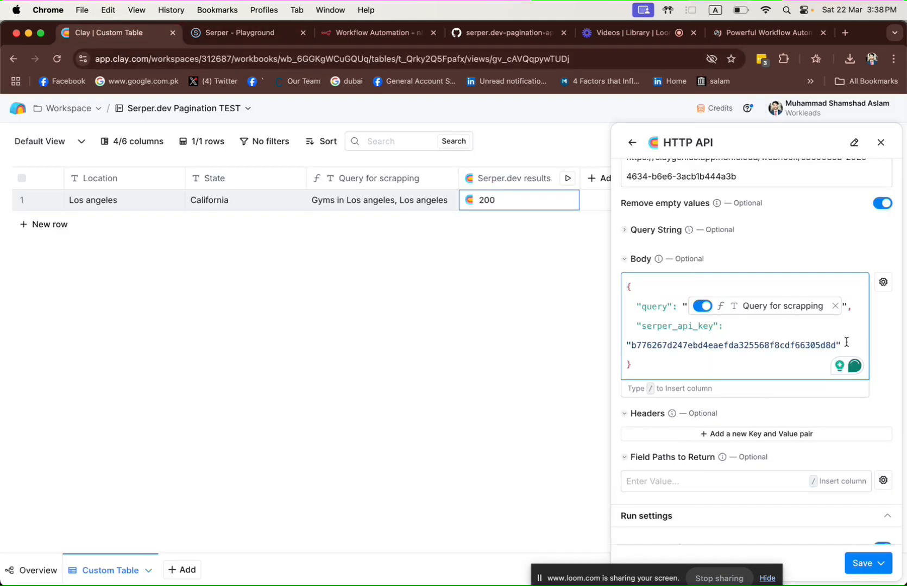
Step: Add a "num_pages_to_scrap" key on a new line of the JSON body
{"action": "type", "text": ","}
{"action": "key", "text": "Return"}
{"action": "type", "text": "\""}
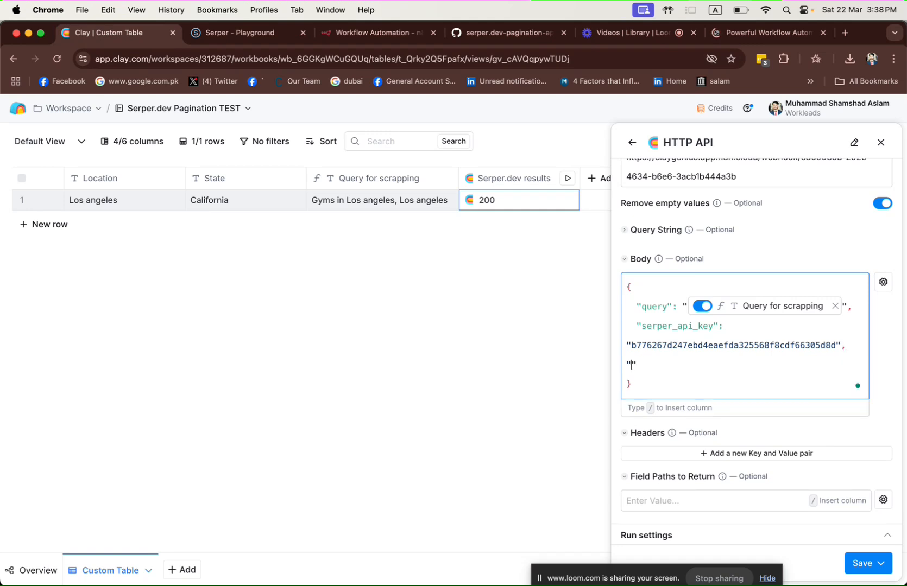
{"action": "type", "text": "num"}
{"action": "type", "text": "_page"}
{"action": "type", "text": "s_to_Scrap"}
{"action": "key", "text": "BackSpace"}
{"action": "key", "text": "BackSpace"}
{"action": "key", "text": "BackSpace"}
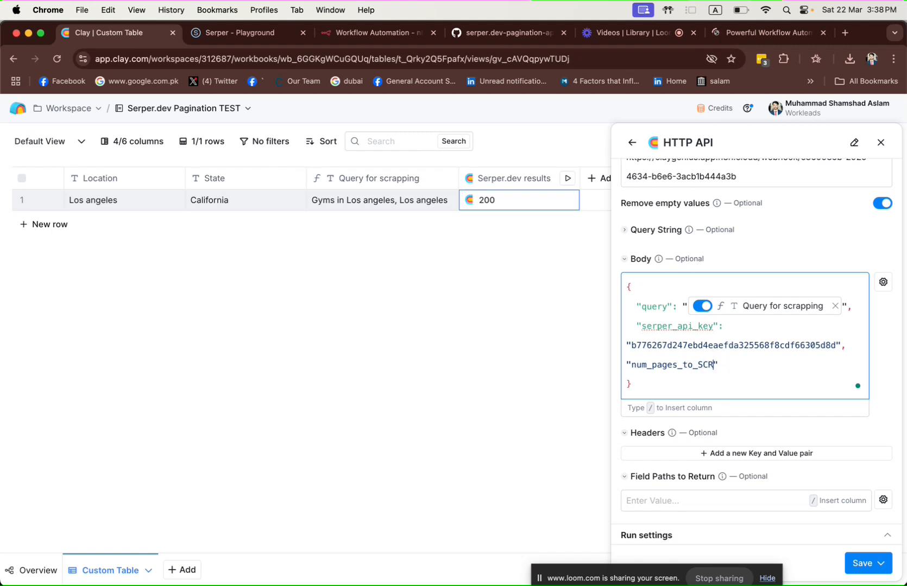
{"action": "key", "text": "BackSpace"}
{"action": "key", "text": "BackSpace"}
{"action": "type", "text": "scr"}
{"action": "key", "text": "BackSpace"}
{"action": "type", "text": "crap\":"}
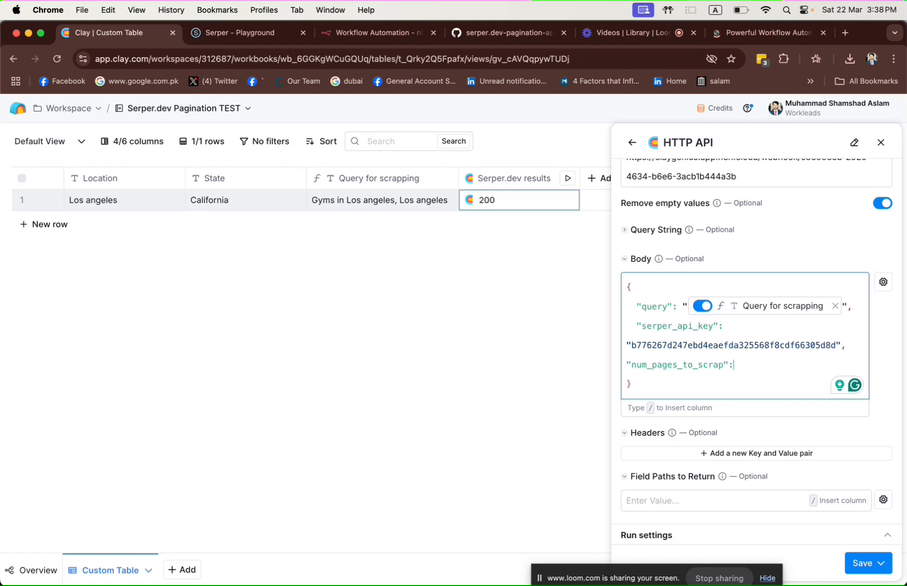
Step: Set the page-count value to 11 and save the HTTP API column without running it
{"action": "type", "text": "11"}
{"action": "key", "text": "BackSpace"}
{"action": "type", "text": "000"}
{"action": "key", "text": "BackSpace"}
{"action": "key", "text": "BackSpace"}
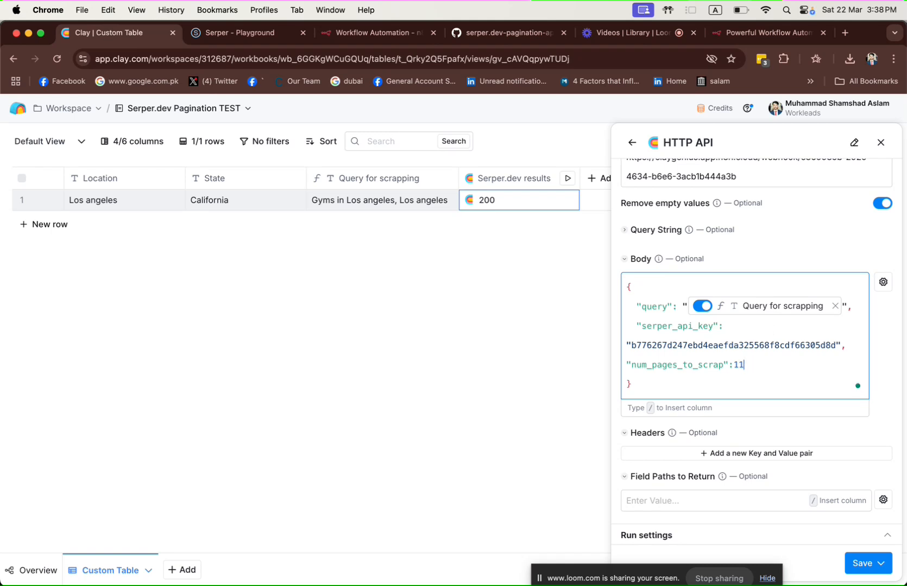
{"action": "left_click", "coordinate": [860, 573]}
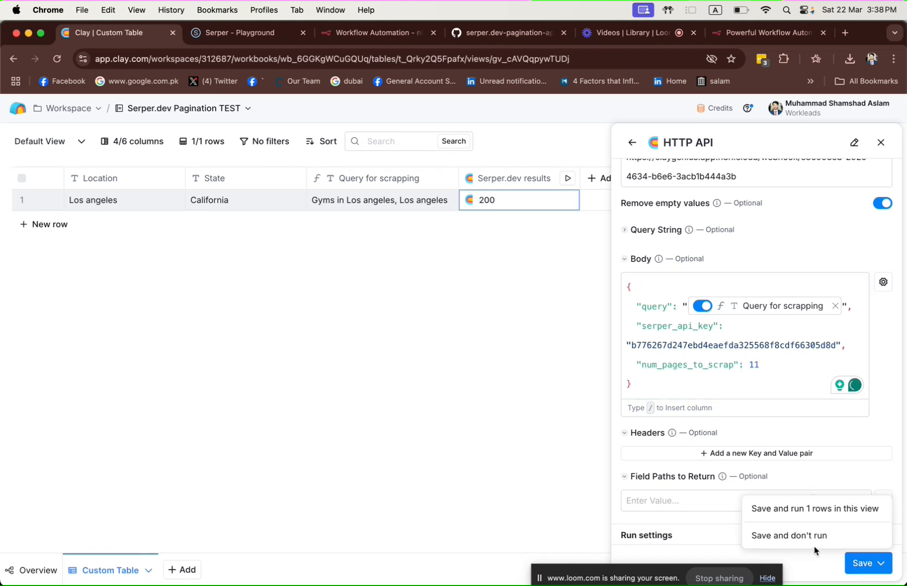
{"action": "left_click", "coordinate": [810, 537]}
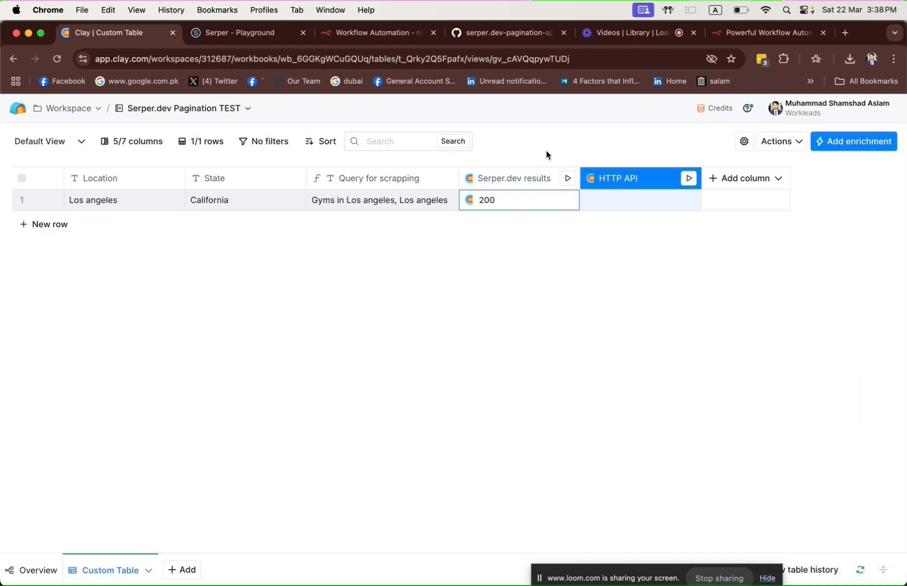
Step: Check the spelling of the page-count key in the Serper.dev results column's request body, and close its settings
{"action": "left_click", "coordinate": [513, 172]}
{"action": "left_click", "coordinate": [505, 250]}
{"action": "left_click", "coordinate": [588, 257]}
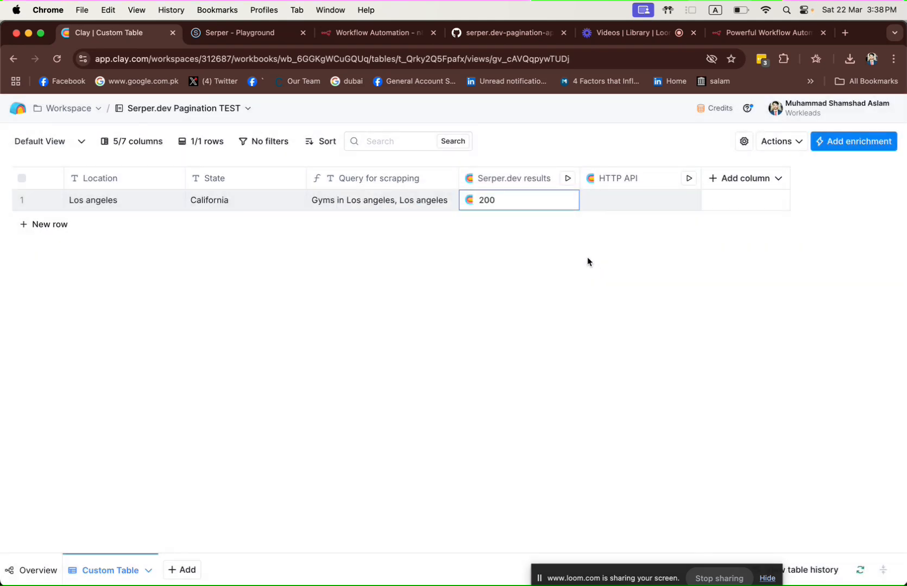
{"action": "left_click", "coordinate": [519, 178]}
{"action": "left_click", "coordinate": [511, 230]}
{"action": "scroll", "coordinate": [663, 272], "scroll_direction": "down", "scroll_amount": 5}
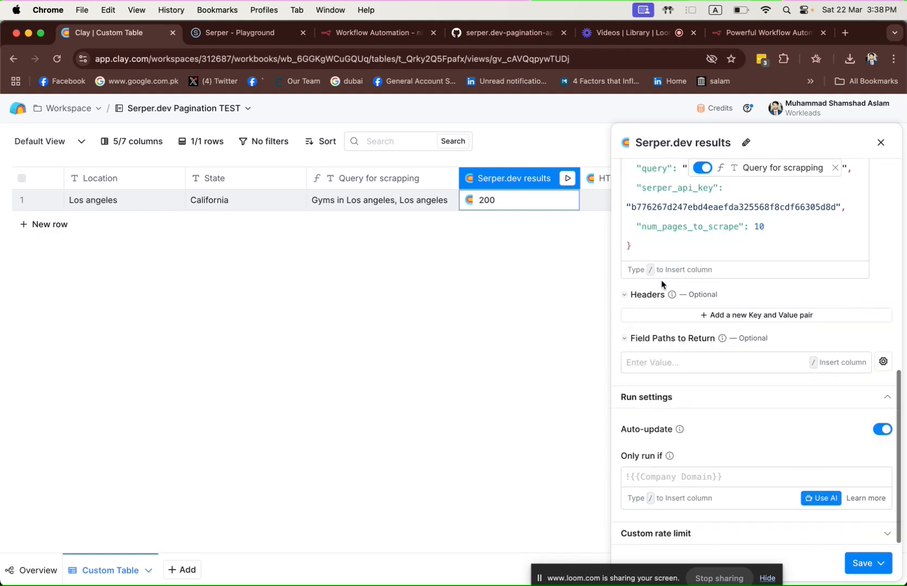
{"action": "double_click", "coordinate": [671, 226]}
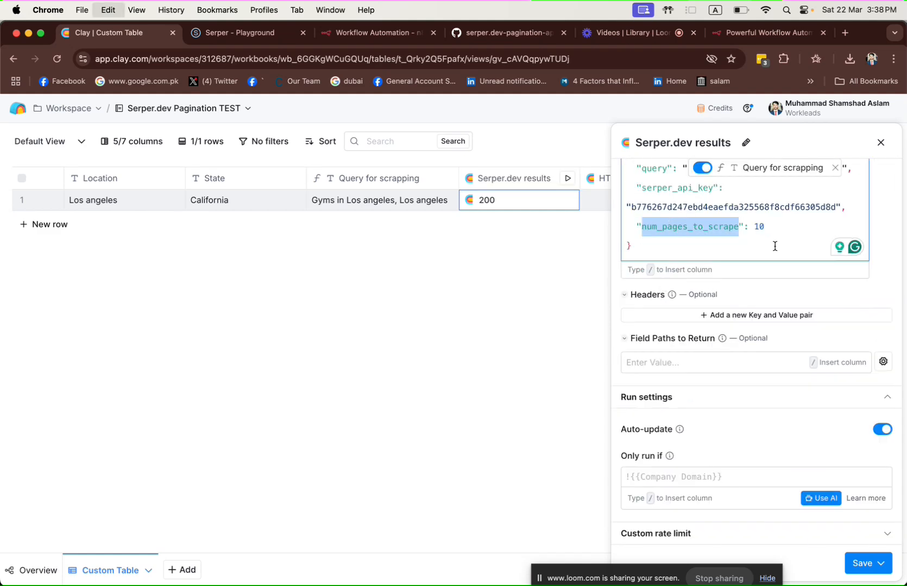
{"action": "left_click", "coordinate": [881, 143]}
Step: Correct the page-count key in the HTTP API column's body to "num_pages_to_scrape", and save and run 1 row
{"action": "left_click", "coordinate": [647, 179]}
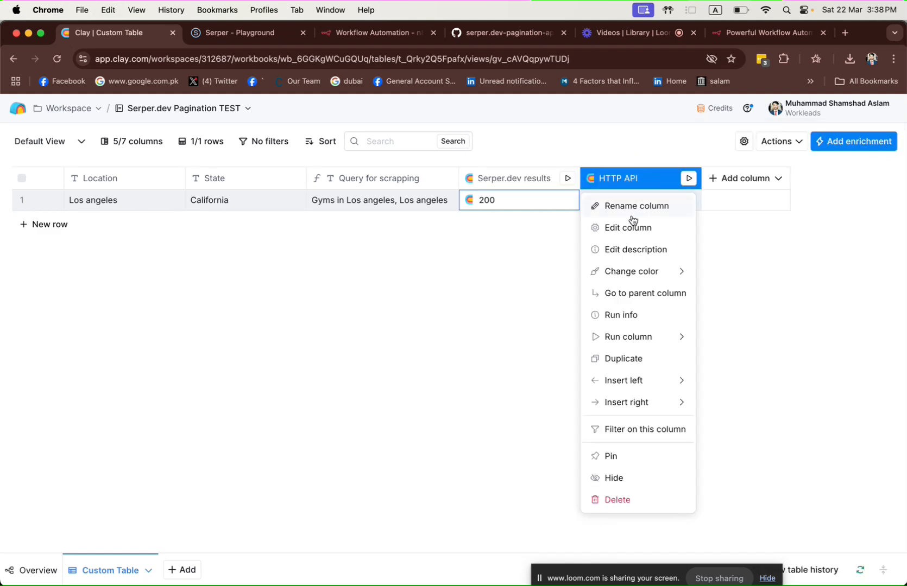
{"action": "left_click", "coordinate": [633, 212]}
{"action": "key", "text": "Escape"}
{"action": "left_click", "coordinate": [629, 186]}
{"action": "left_click", "coordinate": [639, 228]}
{"action": "scroll", "coordinate": [701, 309], "scroll_direction": "down", "scroll_amount": 5}
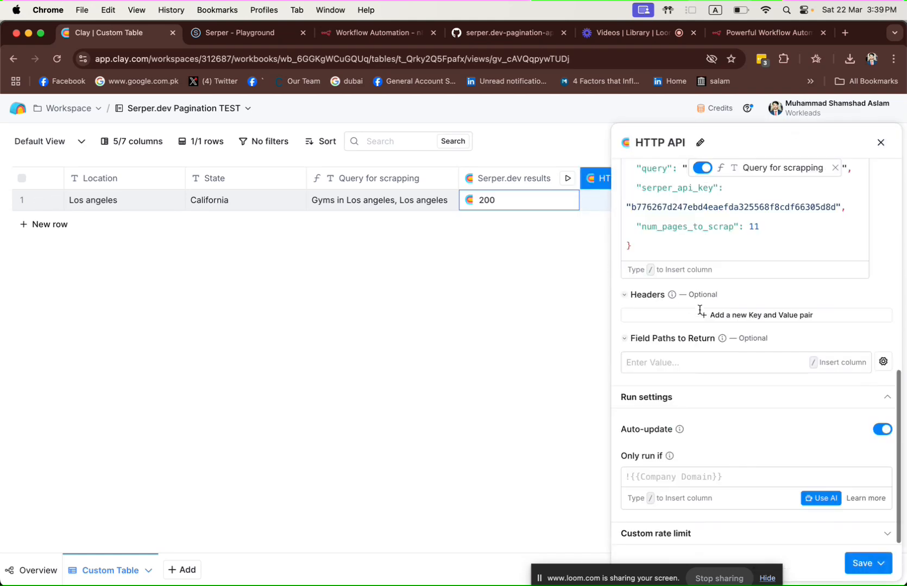
{"action": "double_click", "coordinate": [681, 227]}
{"action": "key", "text": "Right"}
{"action": "type", "text": "e"}
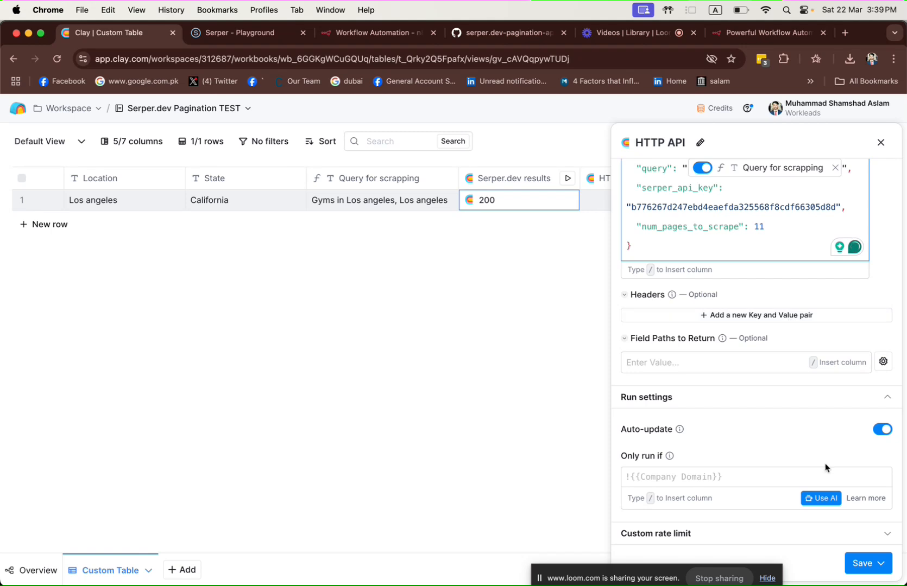
{"action": "left_click", "coordinate": [866, 563]}
{"action": "left_click", "coordinate": [845, 510]}
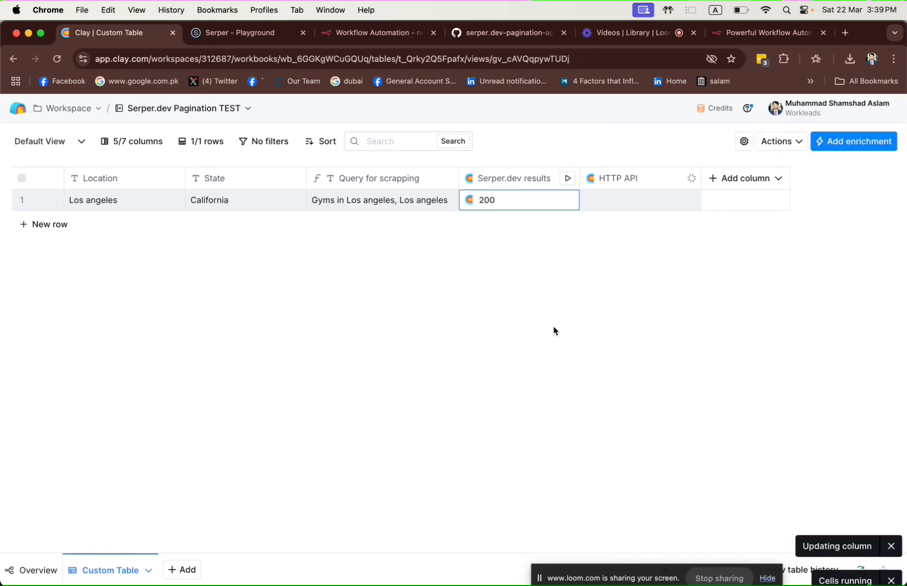
Step: Open the HTTP API result cell, review the returned place entries through to the last one, and close the details
{"action": "left_click", "coordinate": [689, 201]}
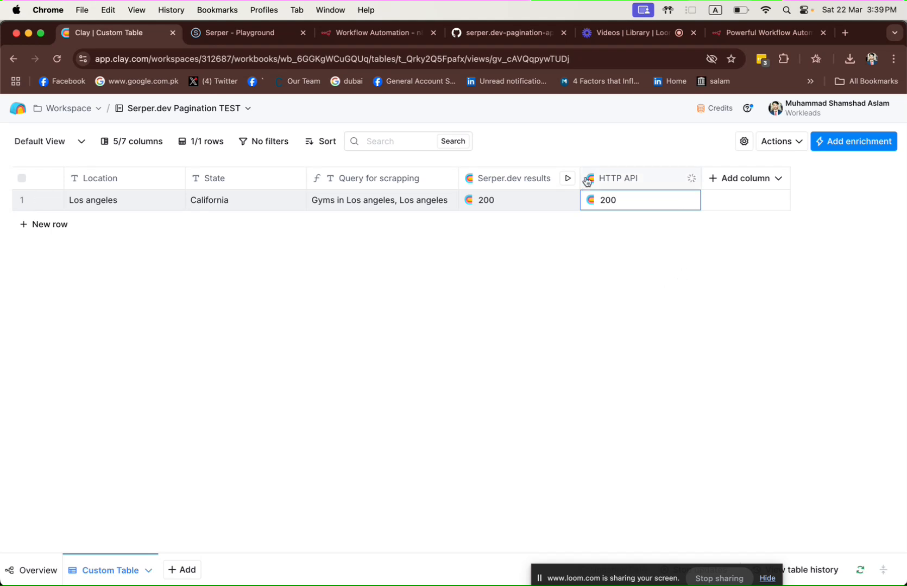
{"action": "left_click", "coordinate": [600, 196]}
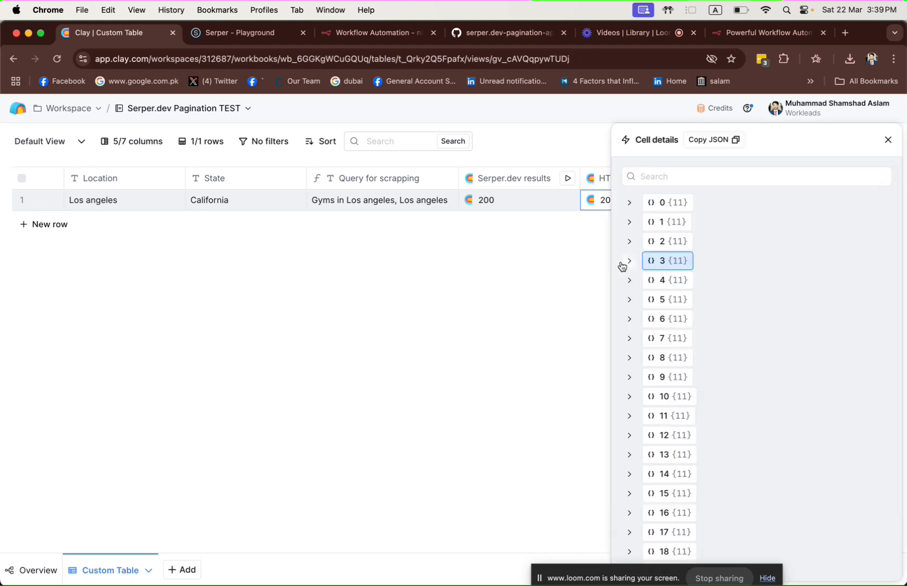
{"action": "scroll", "coordinate": [662, 259], "scroll_direction": "down", "scroll_amount": 20}
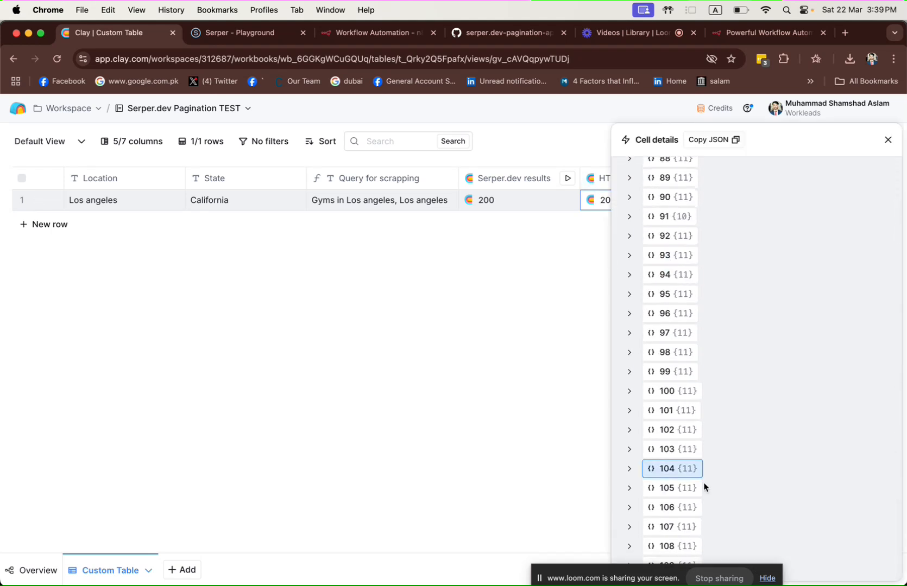
{"action": "left_click_drag", "start_coordinate": [651, 577], "coordinate": [460, 495]}
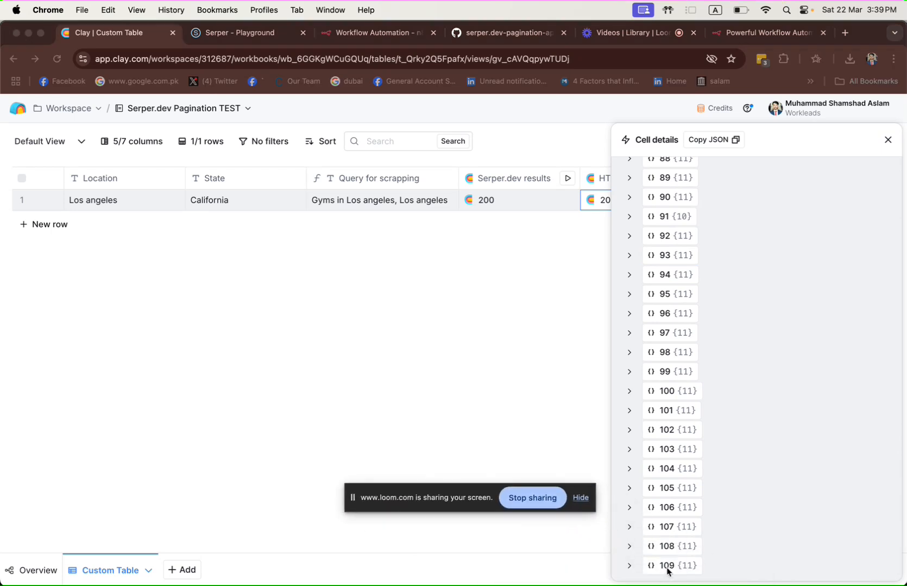
{"action": "scroll", "coordinate": [699, 524], "scroll_direction": "up", "scroll_amount": 15}
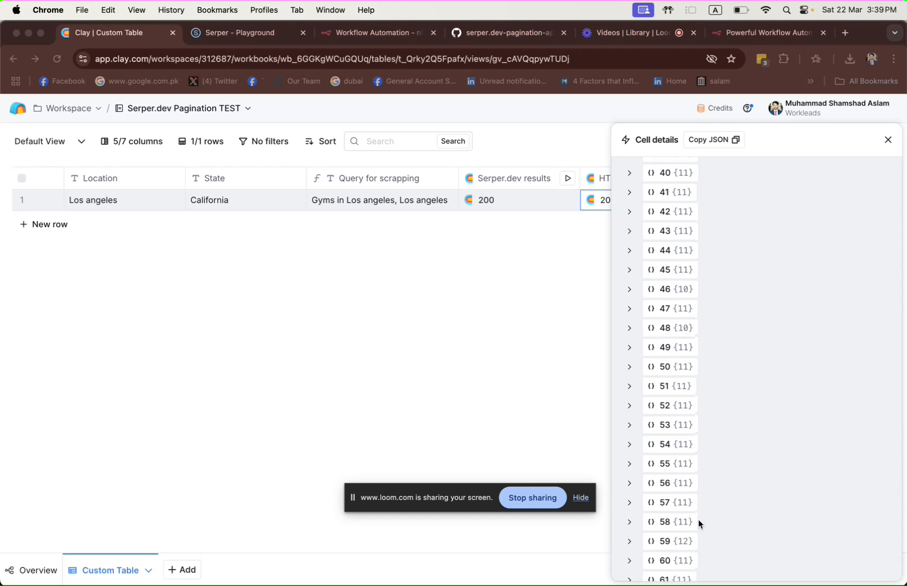
{"action": "scroll", "coordinate": [699, 524], "scroll_direction": "up", "scroll_amount": 8}
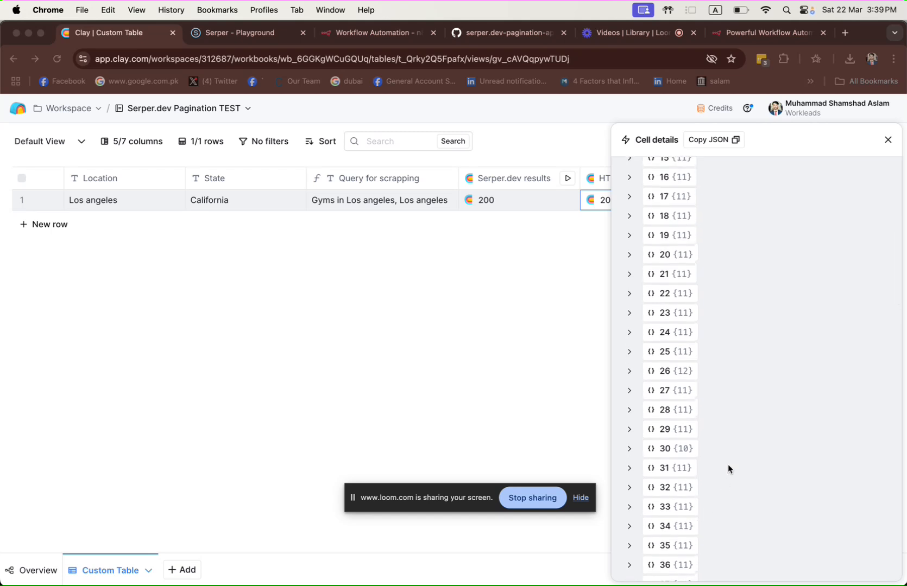
{"action": "scroll", "coordinate": [728, 468], "scroll_direction": "up", "scroll_amount": 6}
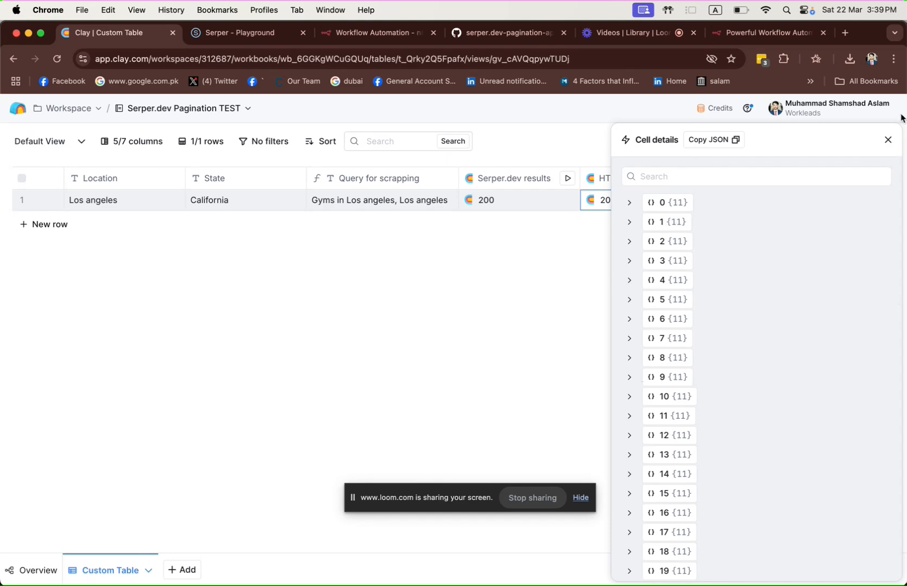
{"action": "left_click", "coordinate": [887, 140]}
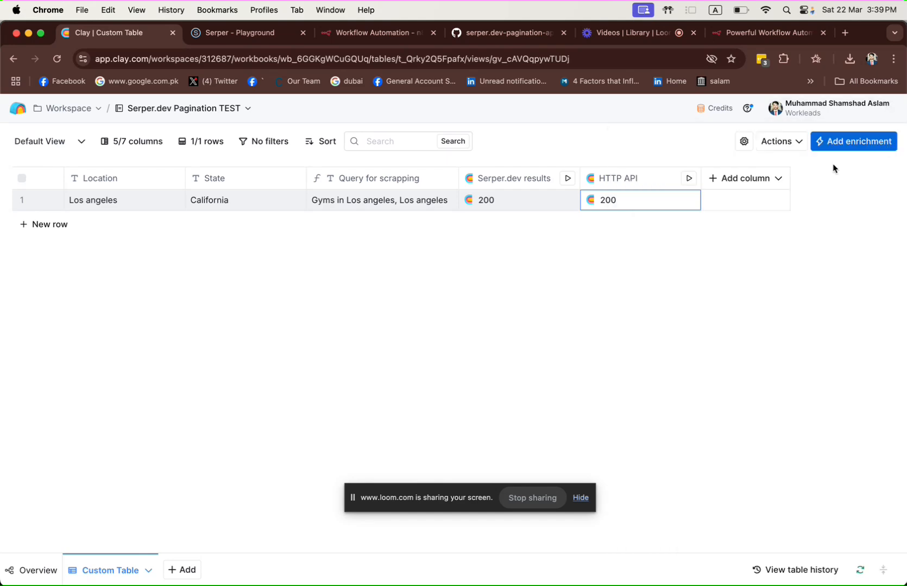
Step: Add a Write to Other Table enrichment to the custom table and create a new table as its destination
{"action": "left_click", "coordinate": [741, 182]}
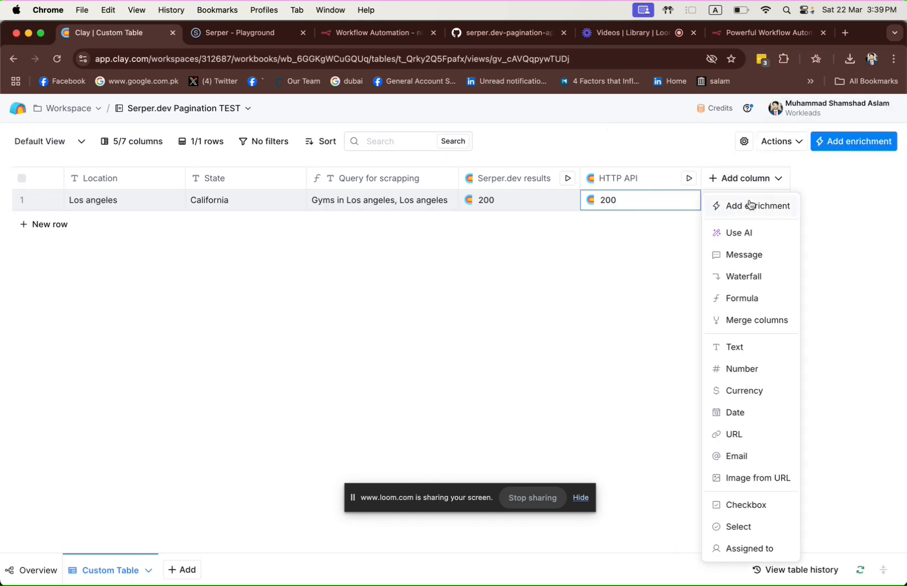
{"action": "left_click", "coordinate": [750, 205]}
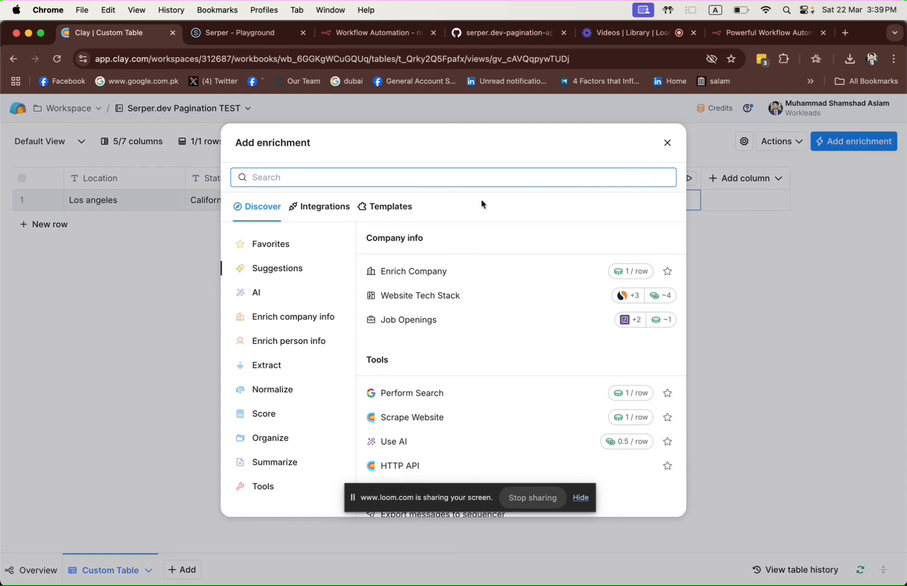
{"action": "type", "text": "write to"}
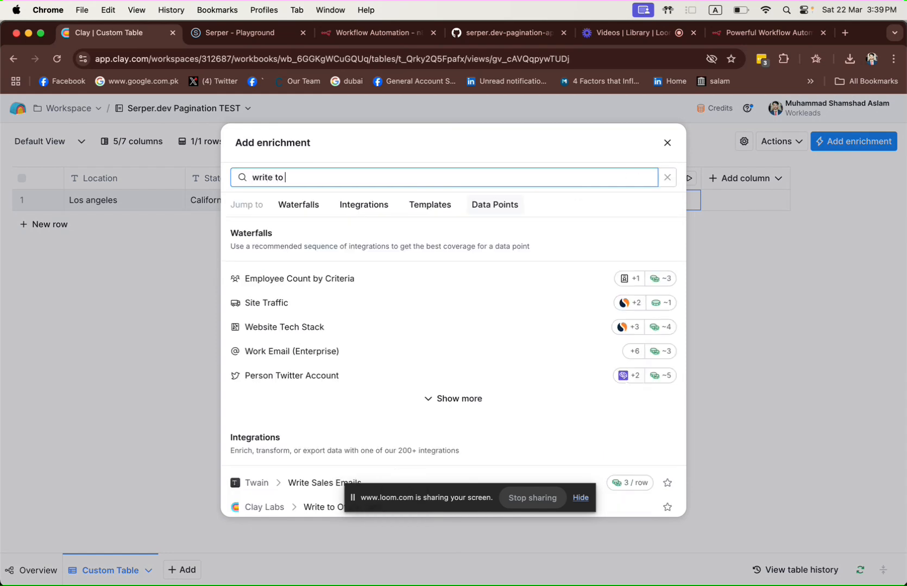
{"action": "scroll", "coordinate": [319, 397], "scroll_direction": "down", "scroll_amount": 3}
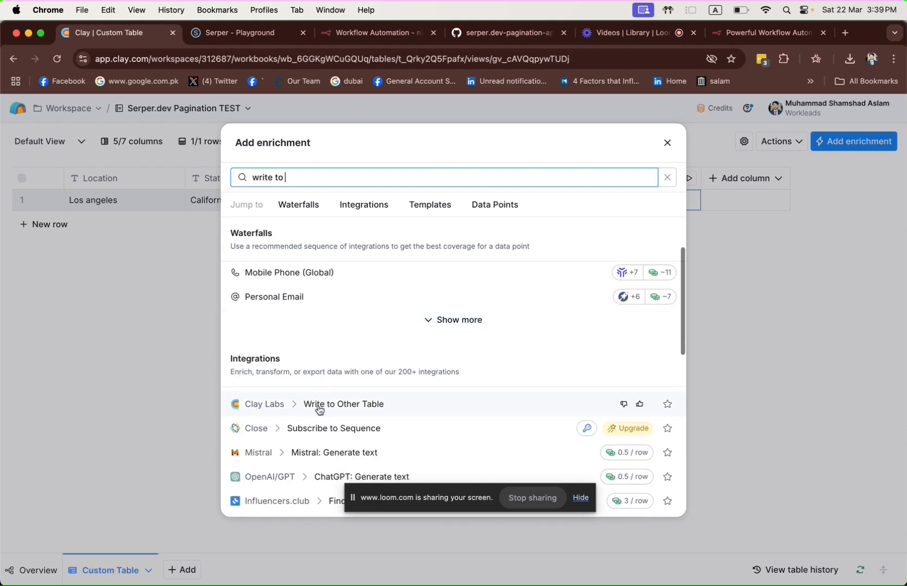
{"action": "left_click", "coordinate": [320, 408]}
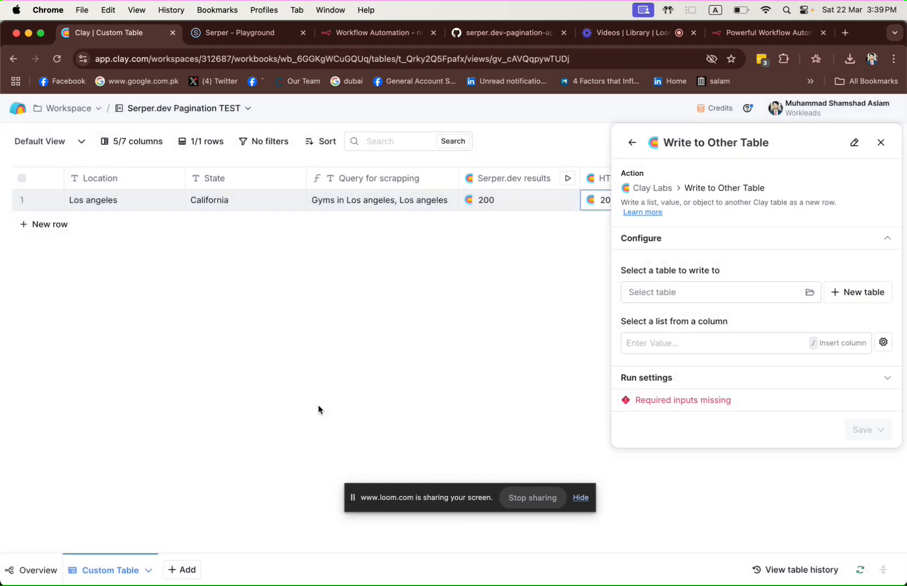
{"action": "left_click", "coordinate": [857, 292]}
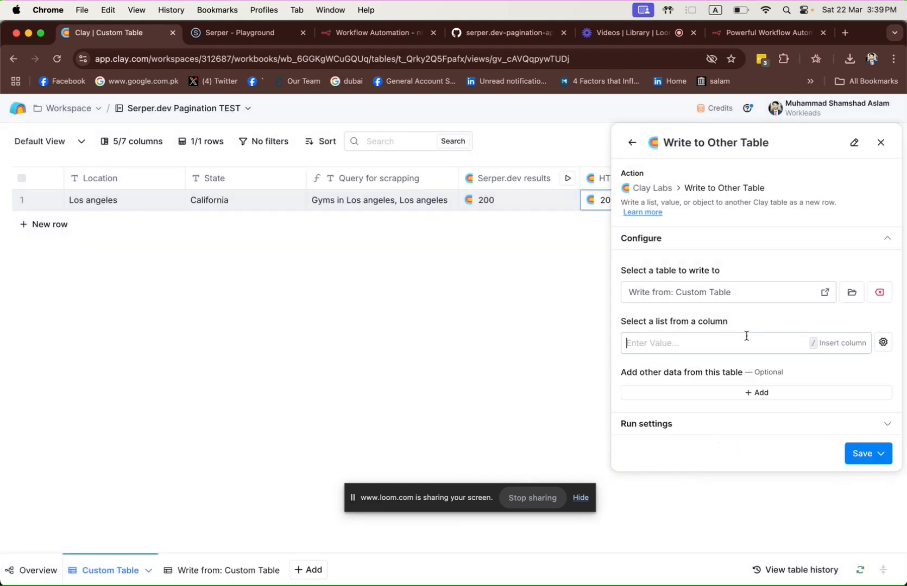
Step: Set the enrichment's source list to the formula {{HTTP API}}, using the Formula input type
{"action": "scroll", "coordinate": [561, 343], "scroll_direction": "right", "scroll_amount": 5}
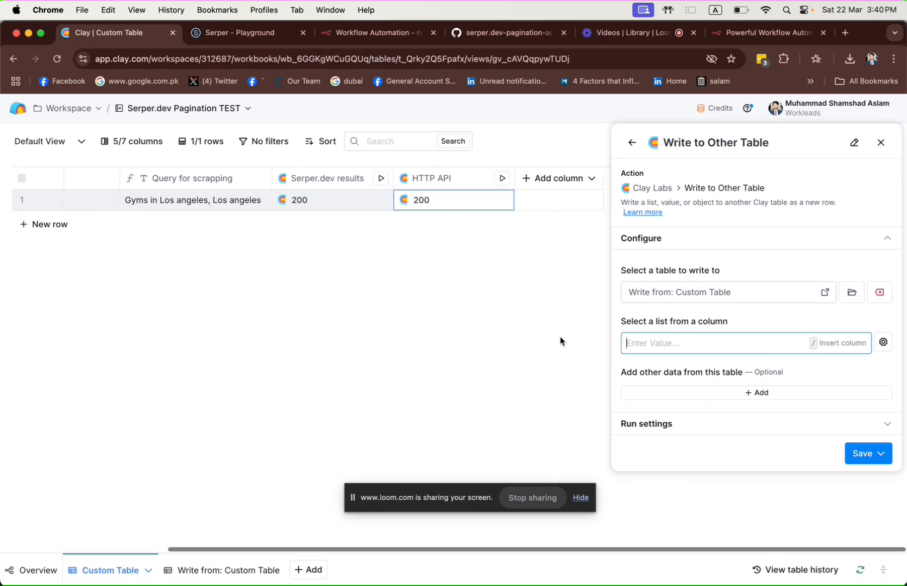
{"action": "left_click", "coordinate": [427, 204]}
{"action": "left_click", "coordinate": [468, 377]}
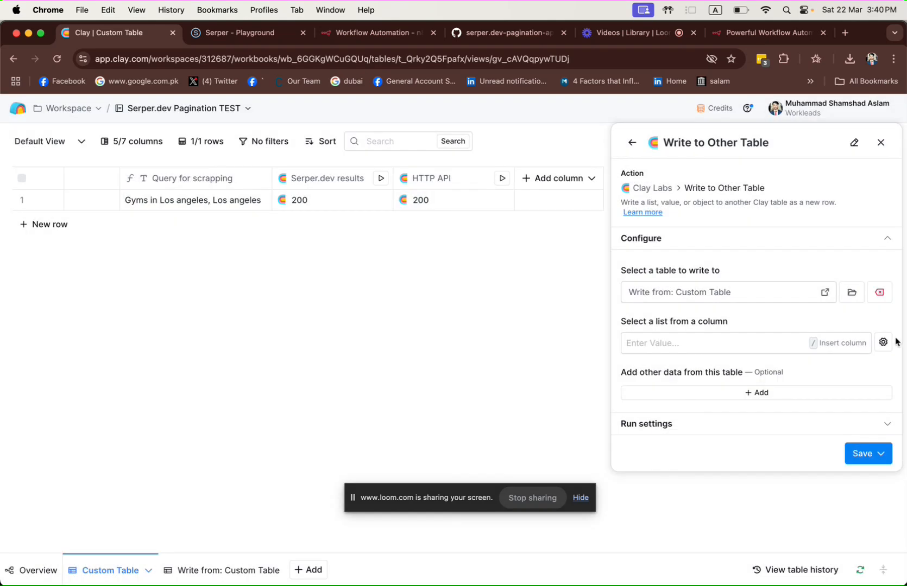
{"action": "left_click", "coordinate": [884, 343]}
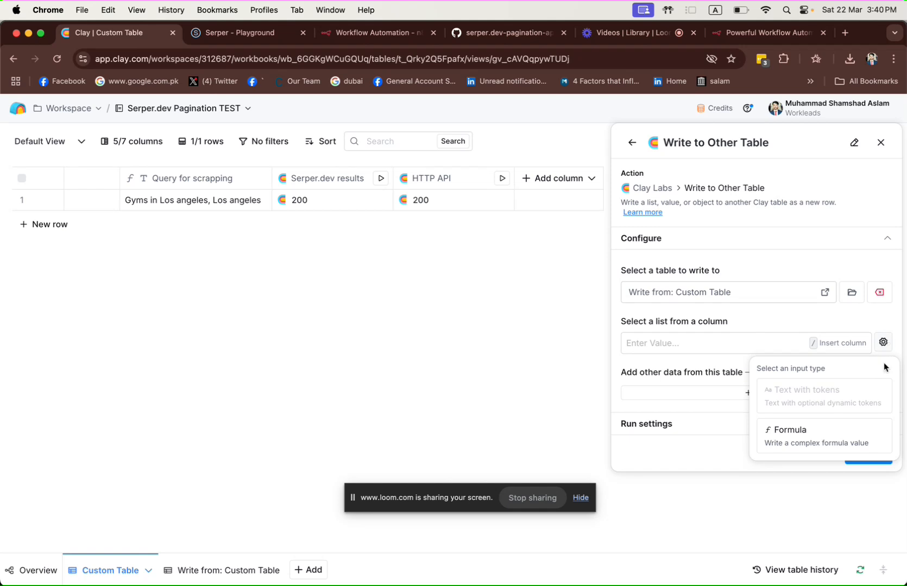
{"action": "left_click", "coordinate": [817, 436]}
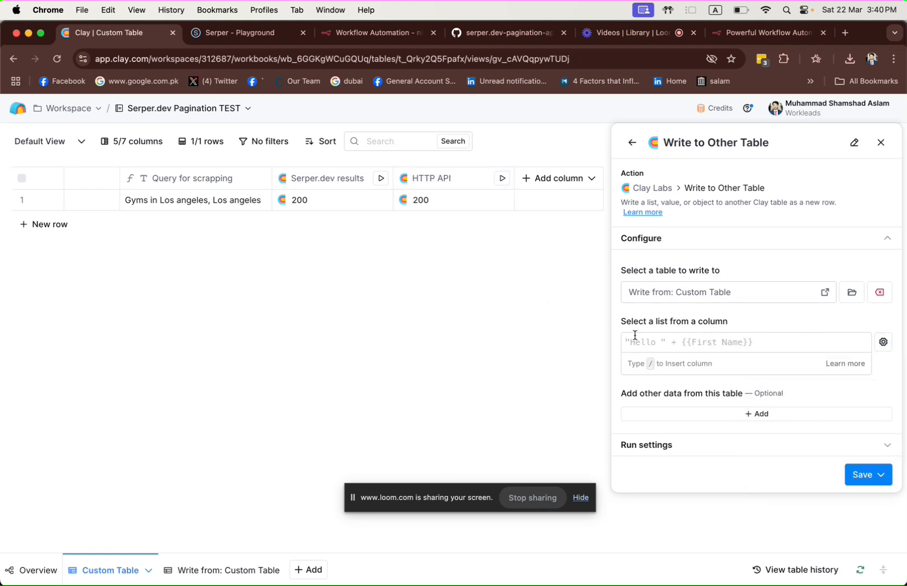
{"action": "type", "text": "{{"}
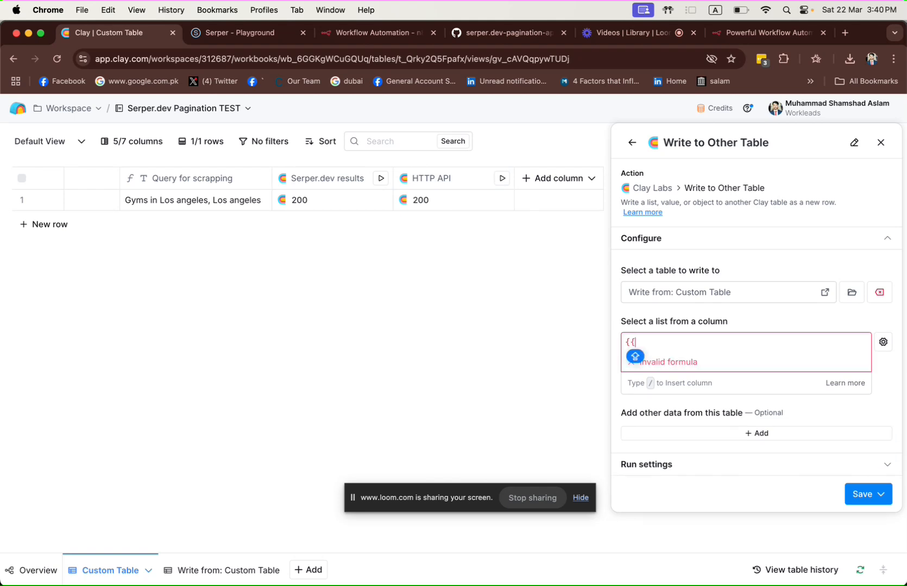
{"action": "type", "text": "HTT"}
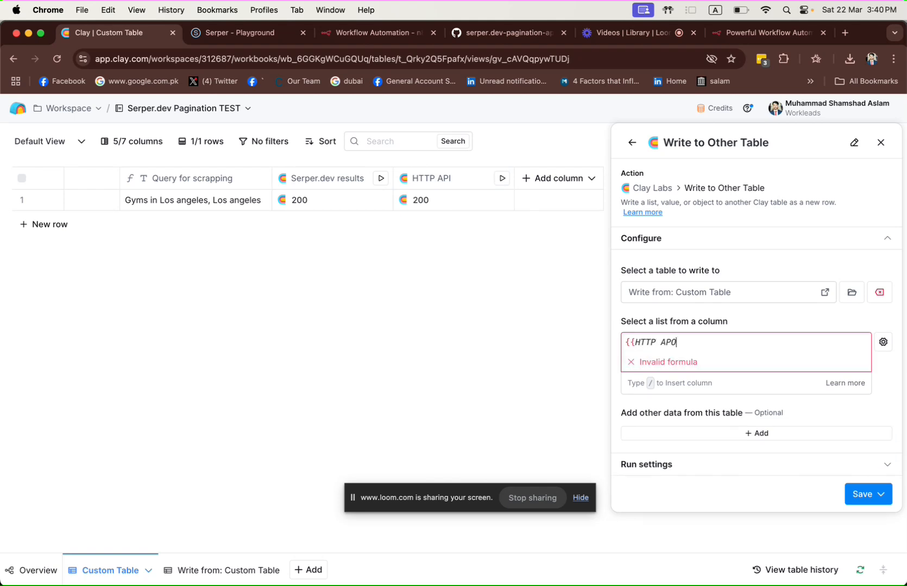
{"action": "type", "text": "P API}}"}
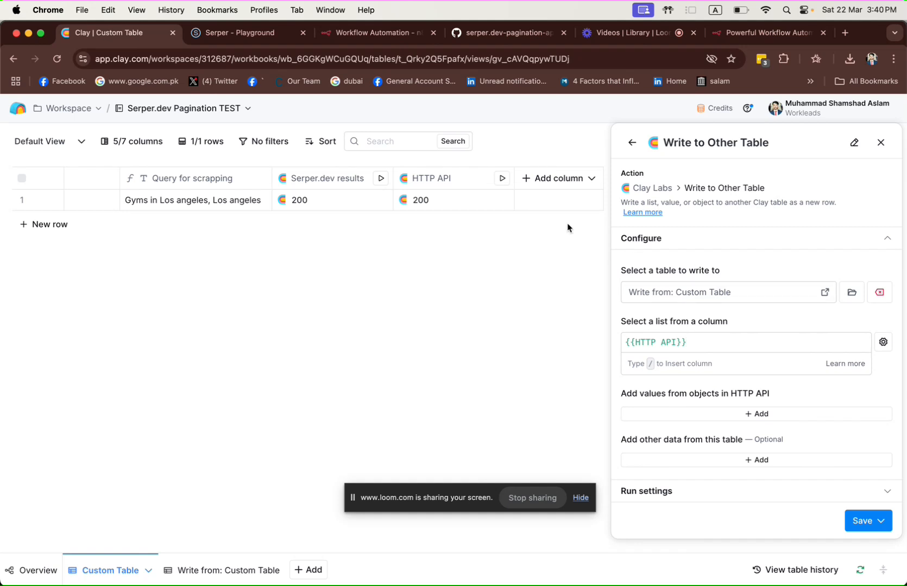
Step: Map the title value from the HTTP API objects to a new column in the destination table
{"action": "left_click", "coordinate": [702, 414]}
{"action": "scroll", "coordinate": [756, 358], "scroll_direction": "down", "scroll_amount": 1}
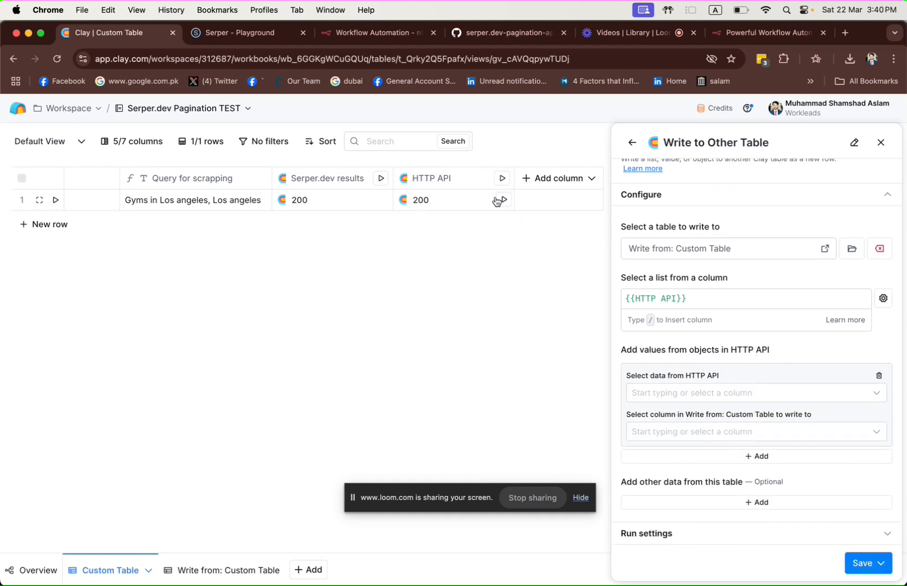
{"action": "left_click", "coordinate": [706, 393]}
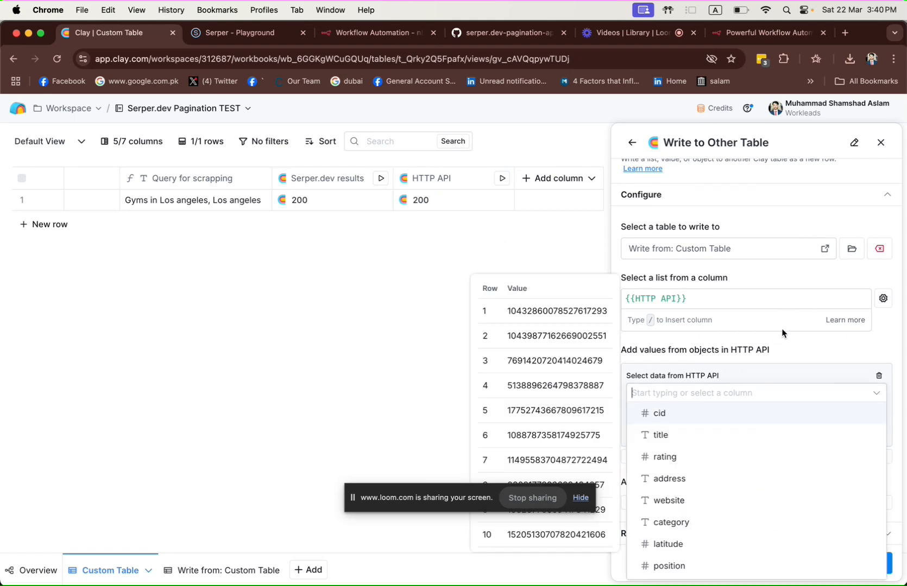
{"action": "left_click", "coordinate": [676, 434]}
{"action": "left_click", "coordinate": [705, 434]}
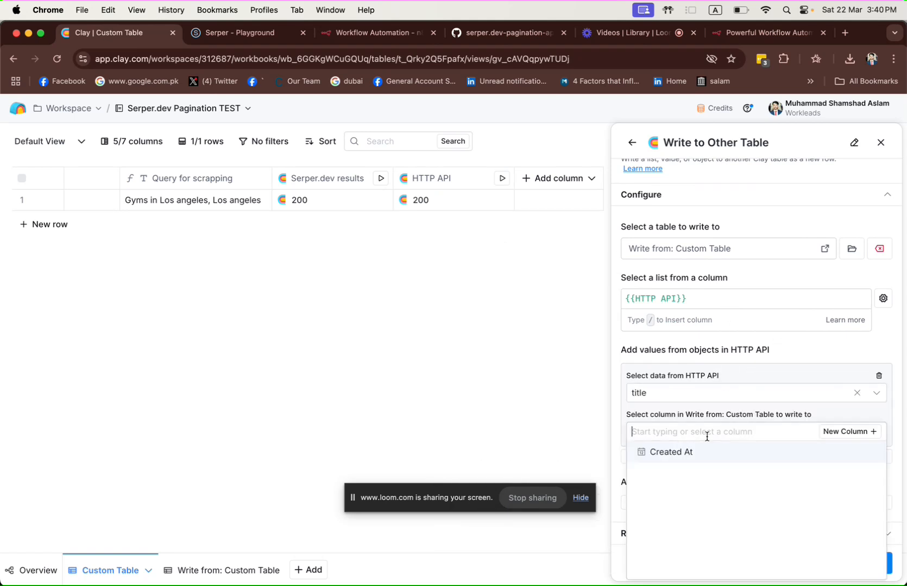
{"action": "left_click", "coordinate": [831, 433]}
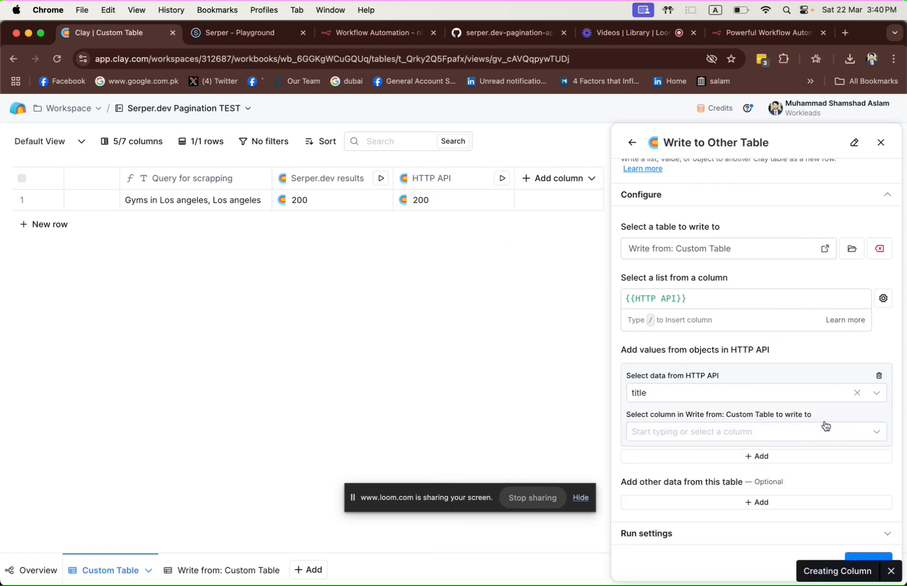
Step: Add a second mapping that writes the address value to a new column in the destination table
{"action": "left_click", "coordinate": [744, 457]}
{"action": "left_click", "coordinate": [750, 394]}
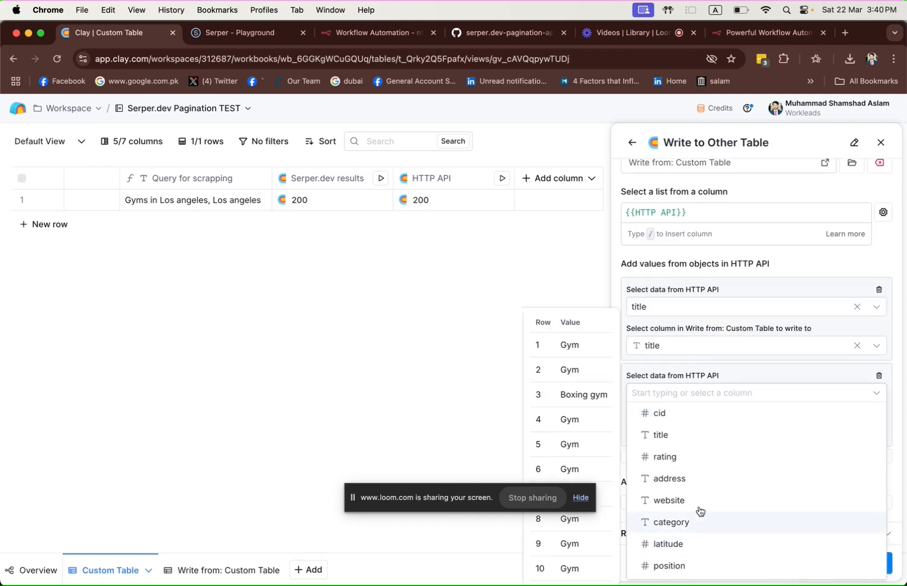
{"action": "left_click", "coordinate": [689, 481]}
{"action": "left_click", "coordinate": [767, 436]}
{"action": "left_click", "coordinate": [848, 432]}
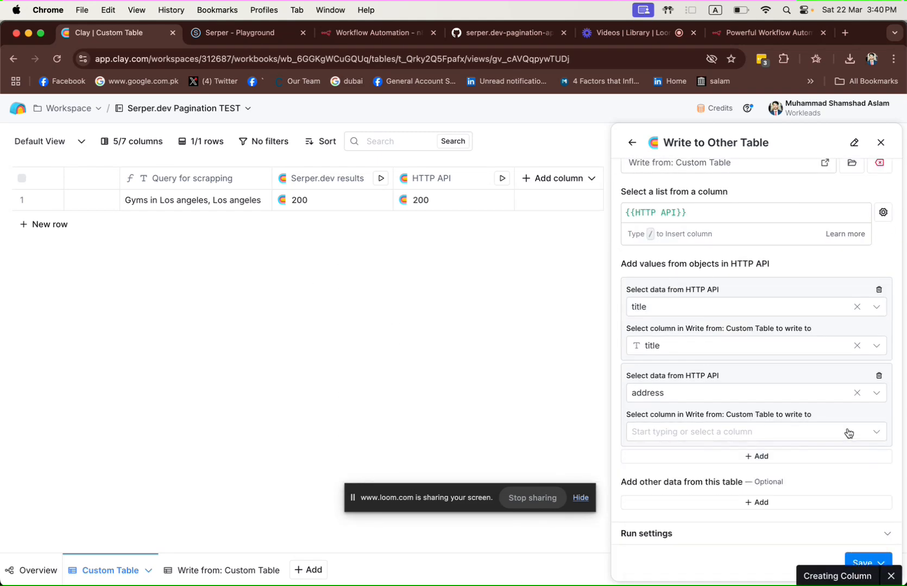
Step: Add a third mapping that writes the website value to a new destination column, and save and run the enrichment
{"action": "left_click", "coordinate": [774, 456]}
{"action": "scroll", "coordinate": [772, 456], "scroll_direction": "down", "scroll_amount": 3}
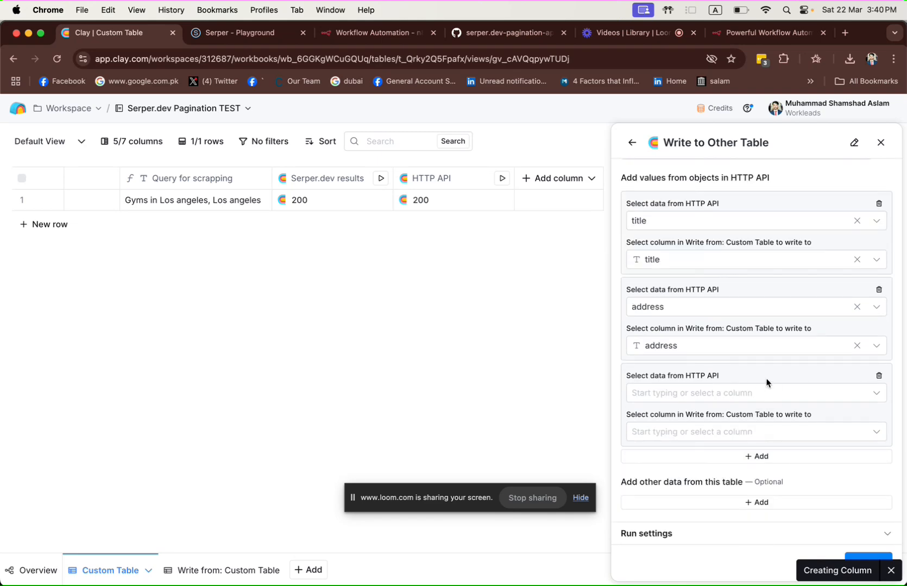
{"action": "left_click", "coordinate": [742, 394]}
{"action": "left_click", "coordinate": [679, 499]}
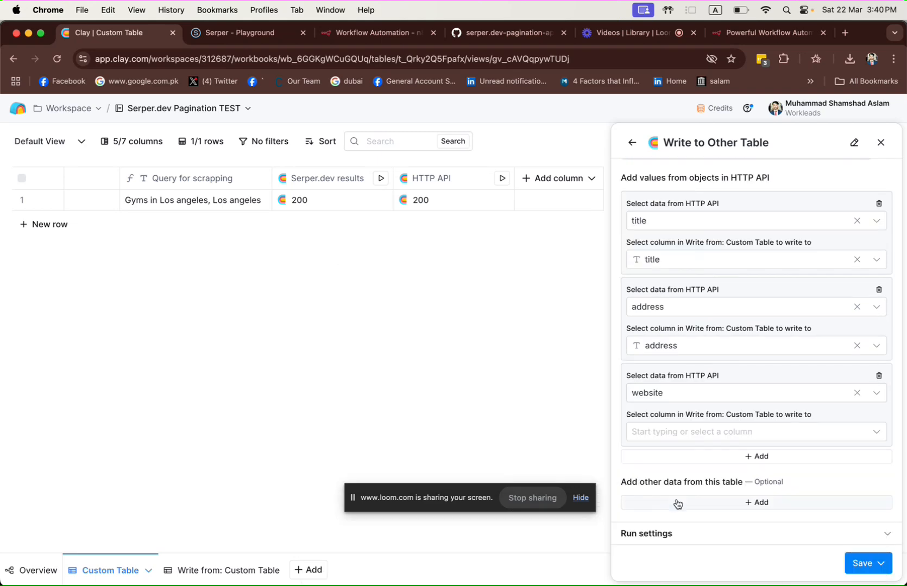
{"action": "left_click", "coordinate": [771, 432]}
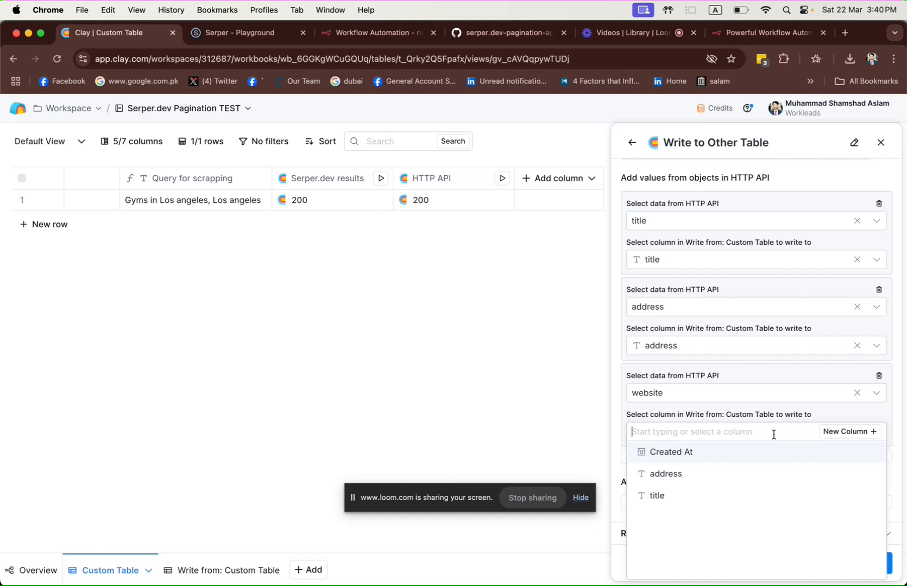
{"action": "left_click", "coordinate": [838, 433]}
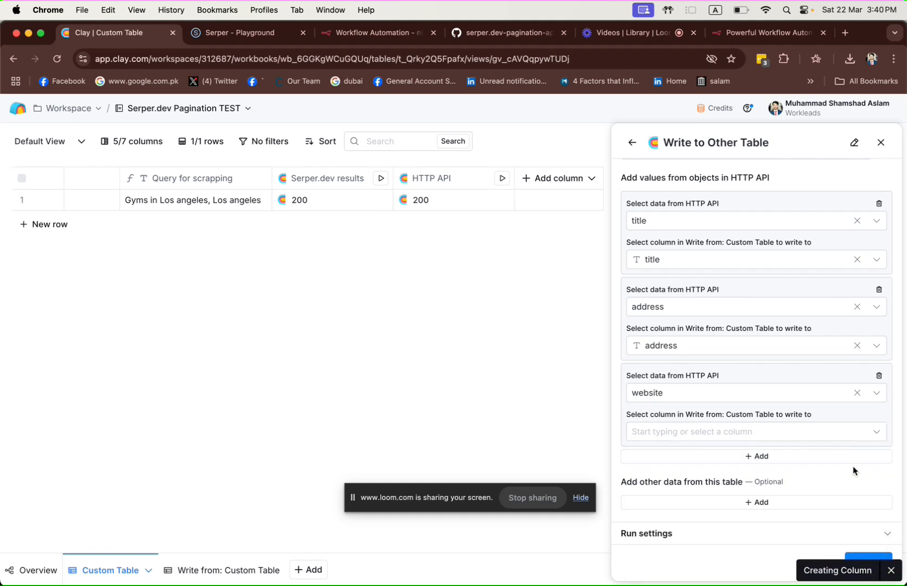
{"action": "left_click", "coordinate": [868, 556]}
{"action": "left_click", "coordinate": [827, 511]}
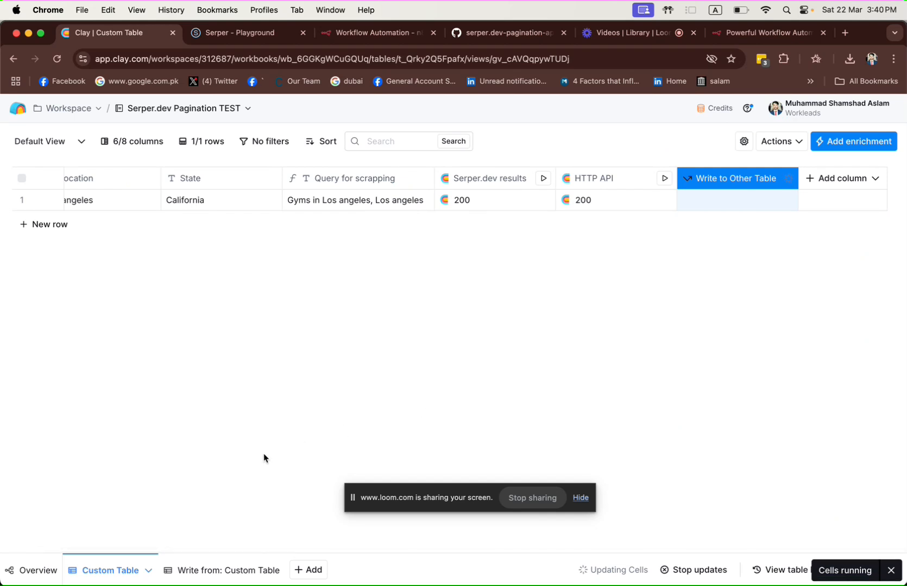
Step: Open the "Write from: Custom Table" table and review the title, address and website rows written to it
{"action": "left_click", "coordinate": [234, 570]}
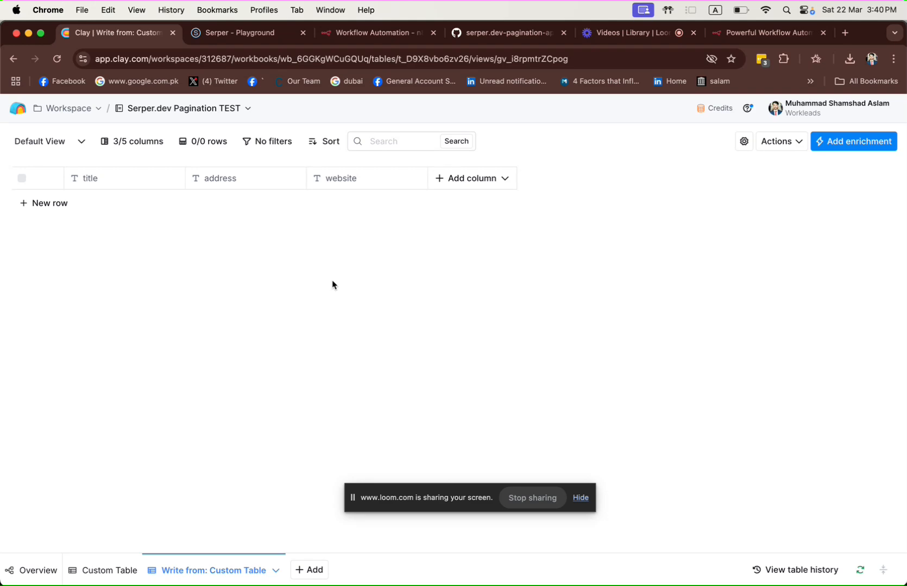
{"action": "left_click", "coordinate": [121, 571]}
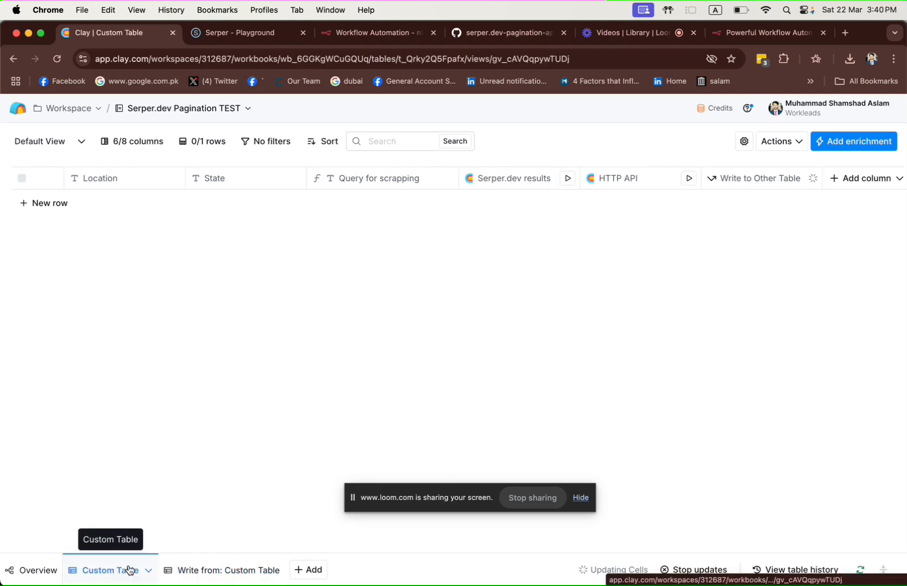
{"action": "left_click", "coordinate": [211, 559]}
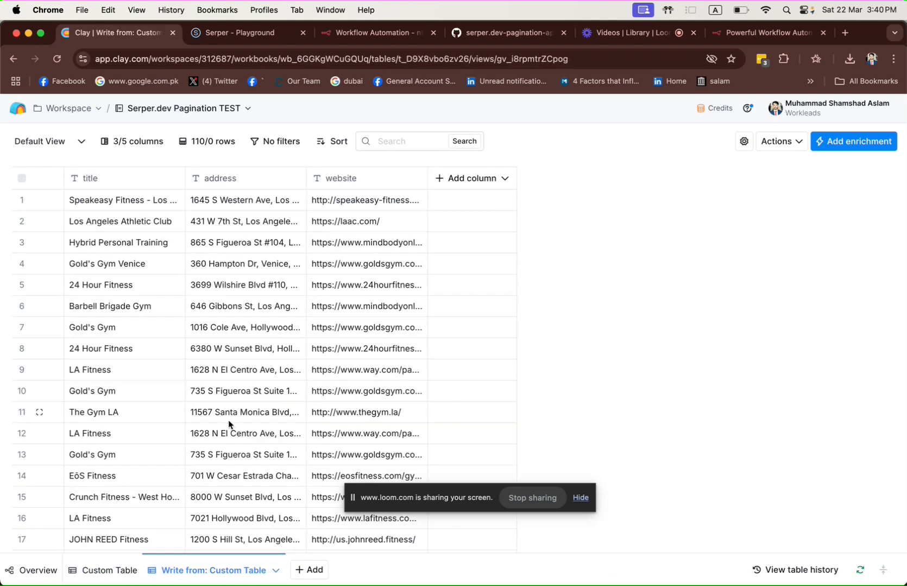
{"action": "scroll", "coordinate": [254, 344], "scroll_direction": "down", "scroll_amount": 20}
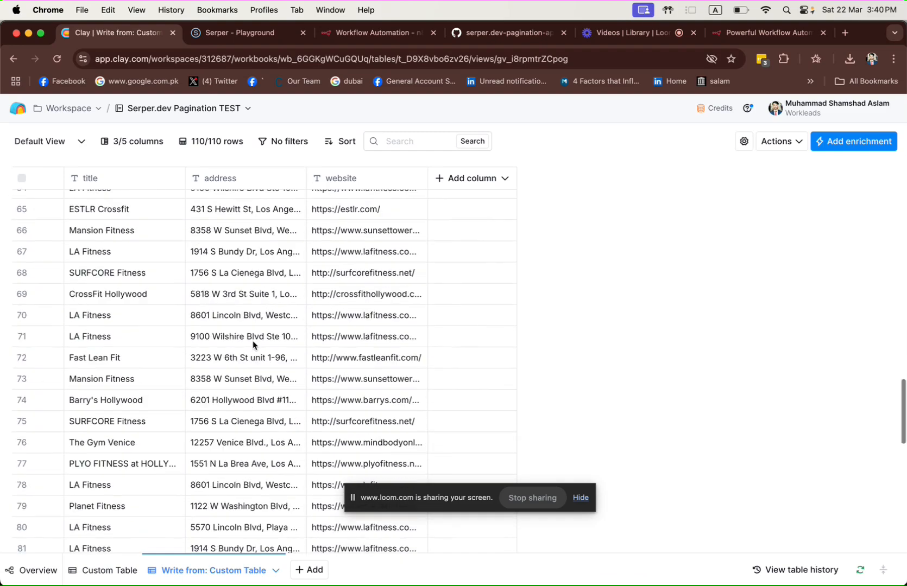
{"action": "scroll", "coordinate": [253, 344], "scroll_direction": "up", "scroll_amount": 8}
{"action": "scroll", "coordinate": [254, 344], "scroll_direction": "up", "scroll_amount": 20}
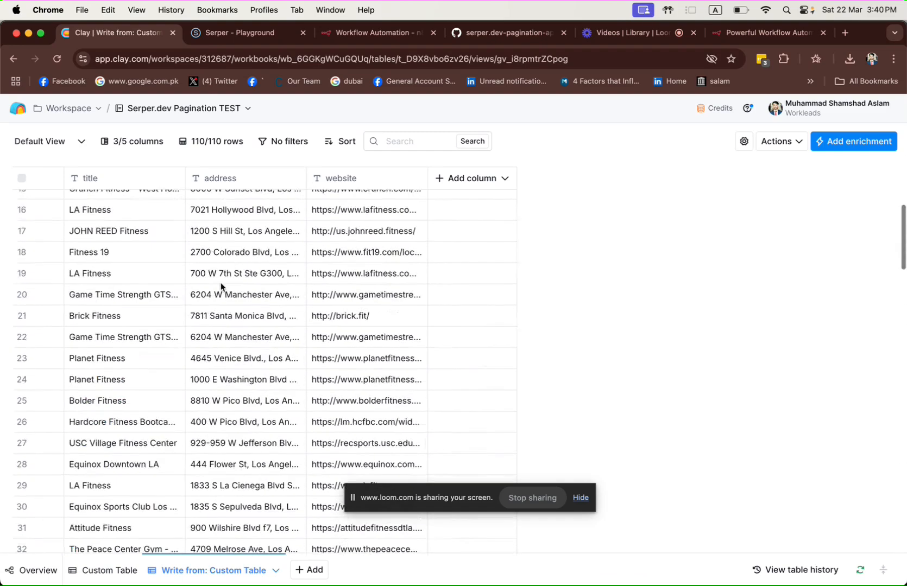
Step: Dedupe the table based on the title column with all duplicate items selected, and confirm deleting the duplicate rows
{"action": "left_click", "coordinate": [109, 181]}
{"action": "left_click", "coordinate": [108, 443]}
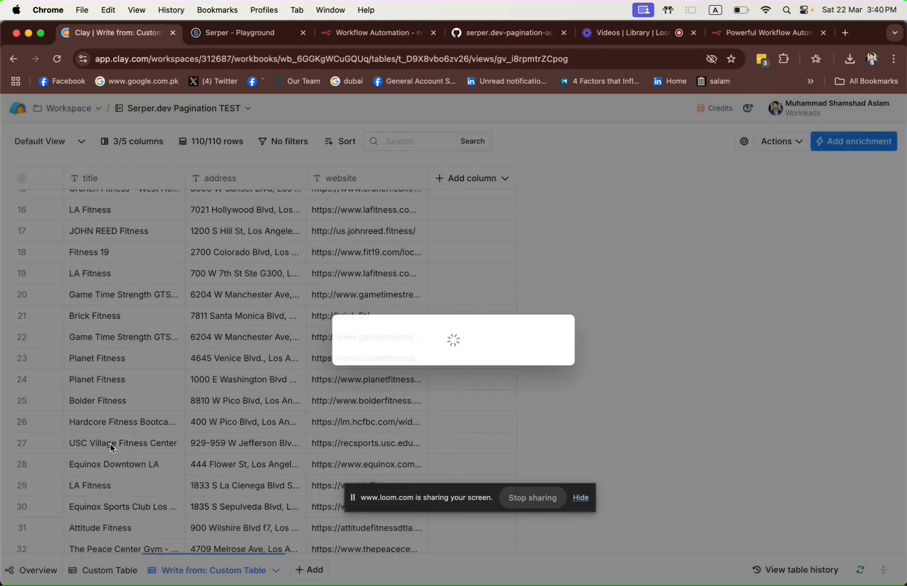
{"action": "scroll", "coordinate": [546, 390], "scroll_direction": "down", "scroll_amount": 1}
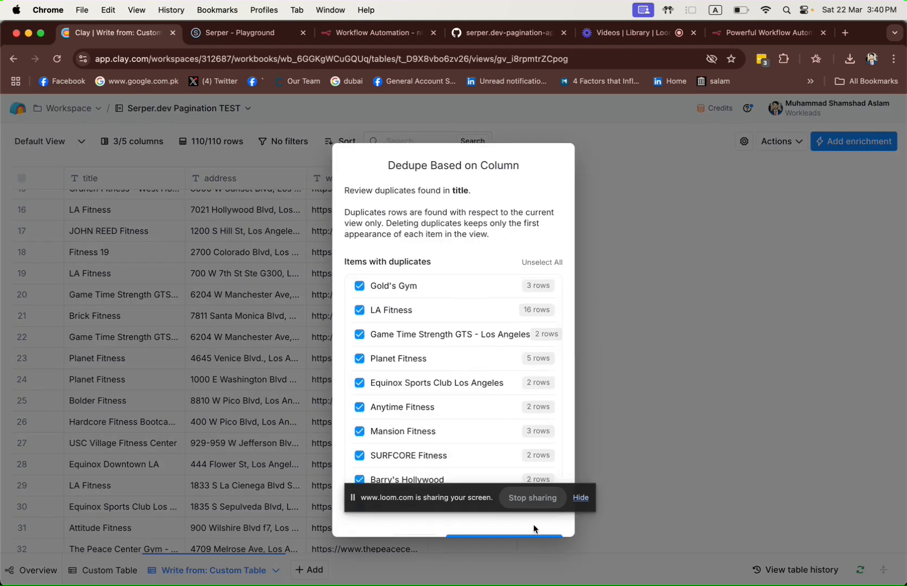
{"action": "scroll", "coordinate": [534, 523], "scroll_direction": "down", "scroll_amount": 2}
{"action": "left_click", "coordinate": [515, 513]}
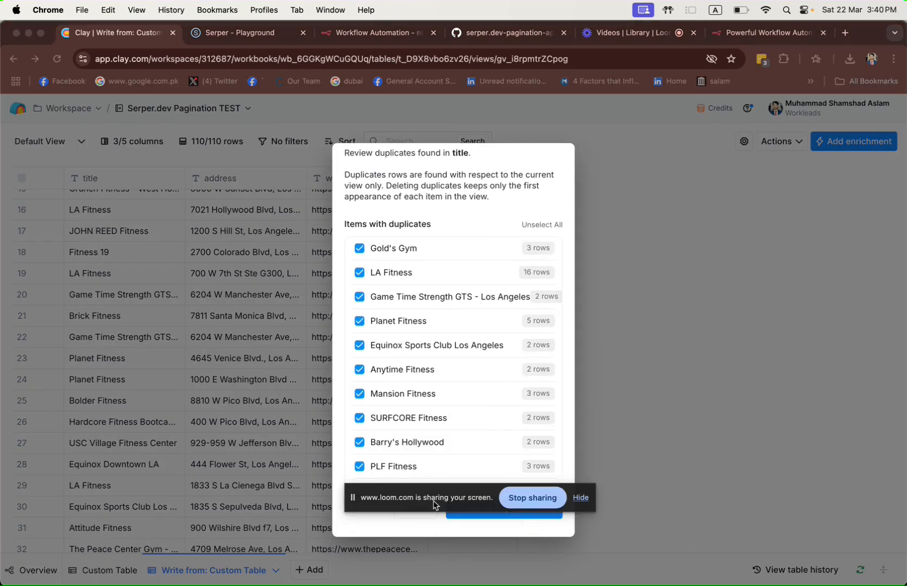
{"action": "left_click_drag", "start_coordinate": [434, 505], "coordinate": [511, 579]}
{"action": "left_click", "coordinate": [497, 516]}
{"action": "left_click", "coordinate": [496, 517]}
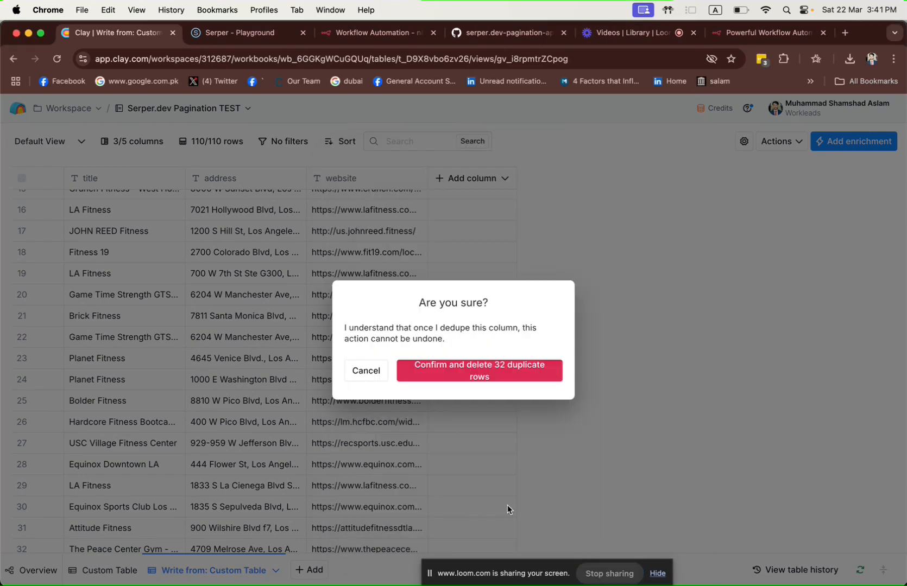
{"action": "left_click", "coordinate": [490, 375]}
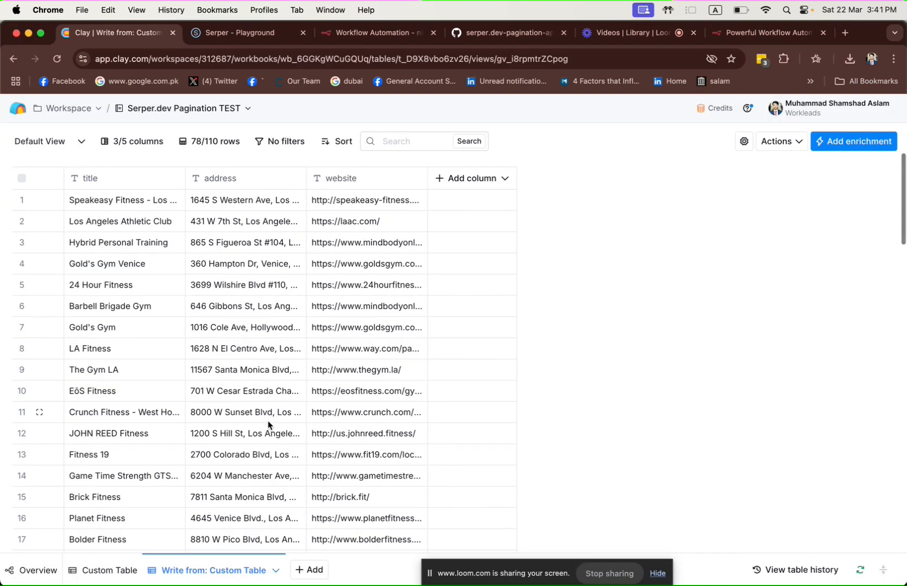
Step: Look over the deduplicated rows and widen the title column slightly so longer gym names fit
{"action": "scroll", "coordinate": [267, 421], "scroll_direction": "down", "scroll_amount": 20}
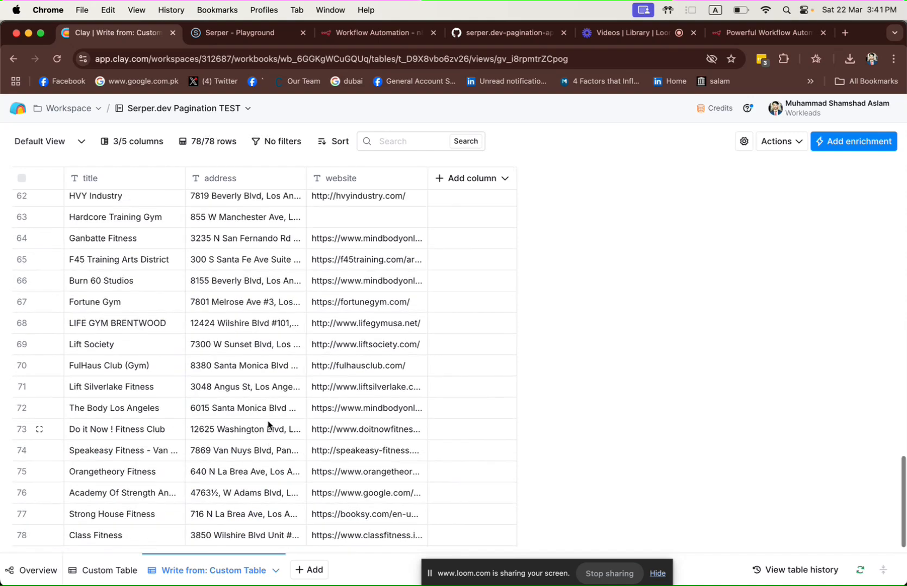
{"action": "scroll", "coordinate": [268, 426], "scroll_direction": "up", "scroll_amount": 20}
{"action": "scroll", "coordinate": [268, 425], "scroll_direction": "down", "scroll_amount": 20}
{"action": "scroll", "coordinate": [268, 425], "scroll_direction": "up", "scroll_amount": 20}
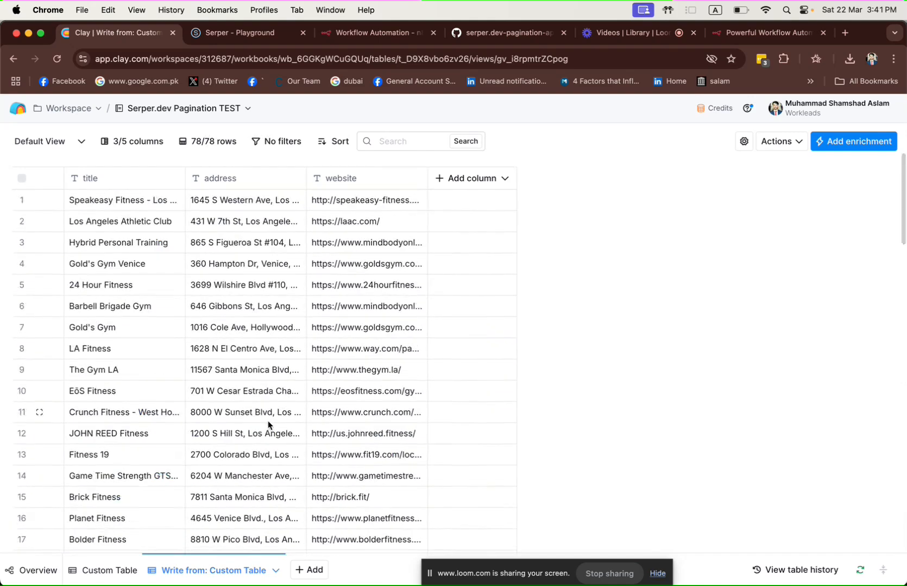
{"action": "left_click_drag", "start_coordinate": [185, 178], "coordinate": [204, 179]}
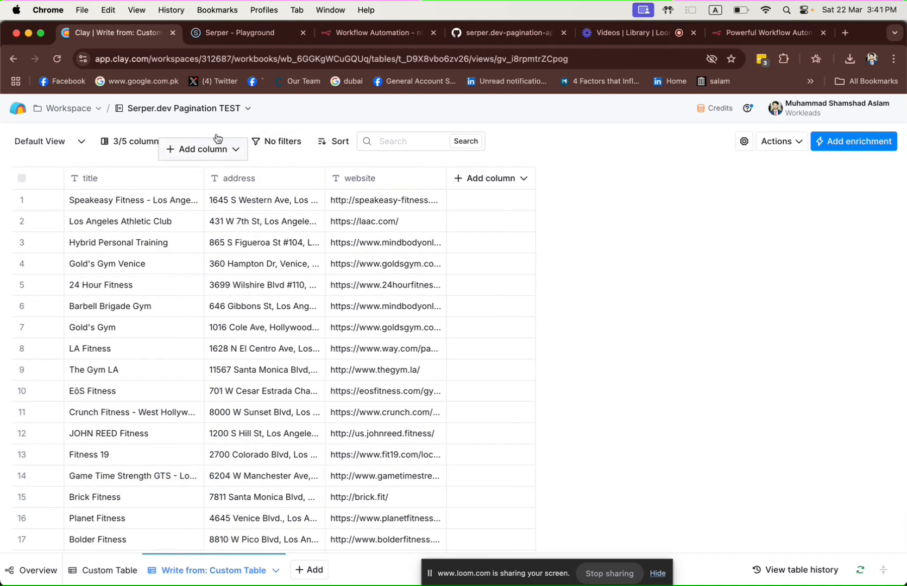
Step: Review the gym titles, addresses and websites from the first row through to the last row
{"action": "scroll", "coordinate": [204, 232], "scroll_direction": "down", "scroll_amount": 8}
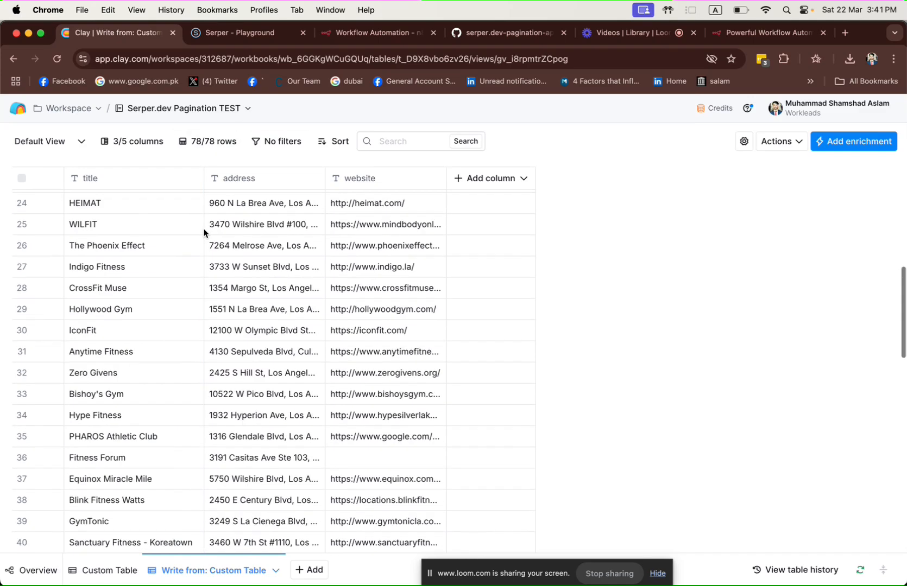
{"action": "scroll", "coordinate": [204, 233], "scroll_direction": "down", "scroll_amount": 6}
{"action": "scroll", "coordinate": [204, 232], "scroll_direction": "down", "scroll_amount": 7}
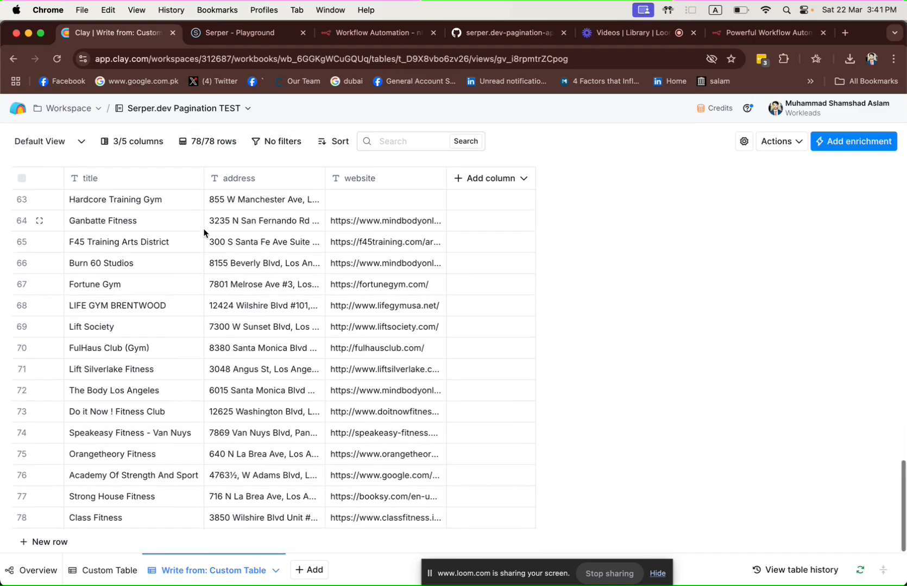
{"action": "scroll", "coordinate": [204, 232], "scroll_direction": "up", "scroll_amount": 20}
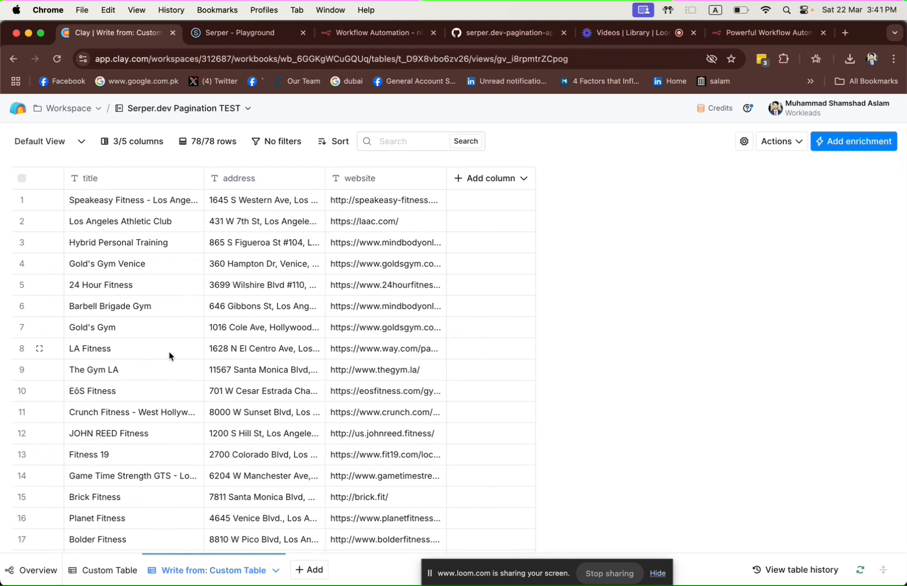